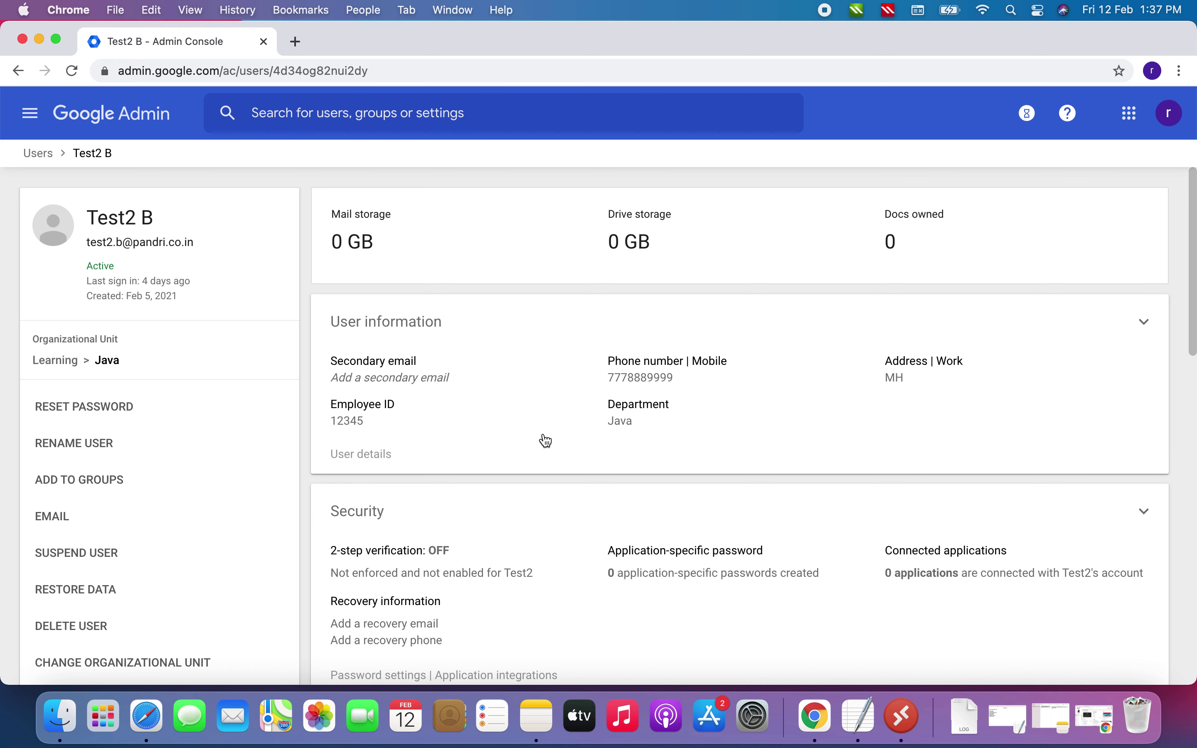
Remove Test2 B from the HR group using its Groups card
{"action": "scroll", "coordinate": [546, 441], "scroll_direction": "down", "scroll_amount": 3}
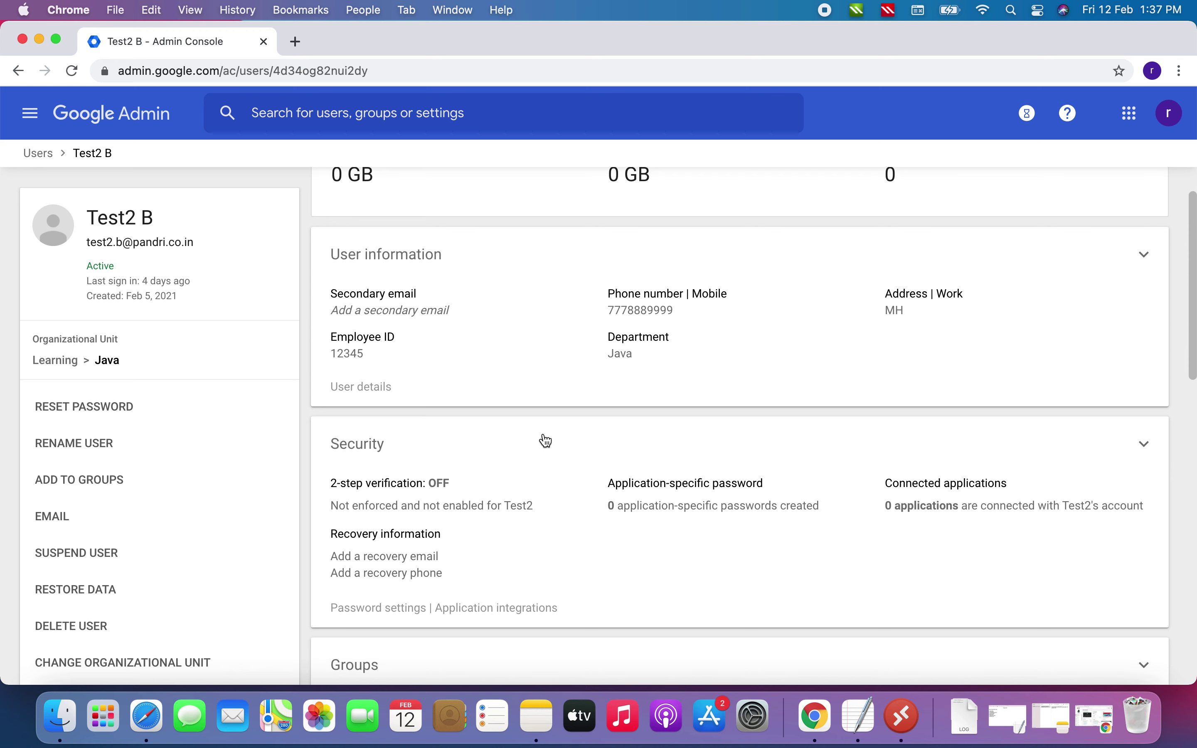
{"action": "scroll", "coordinate": [546, 441], "scroll_direction": "down", "scroll_amount": 5}
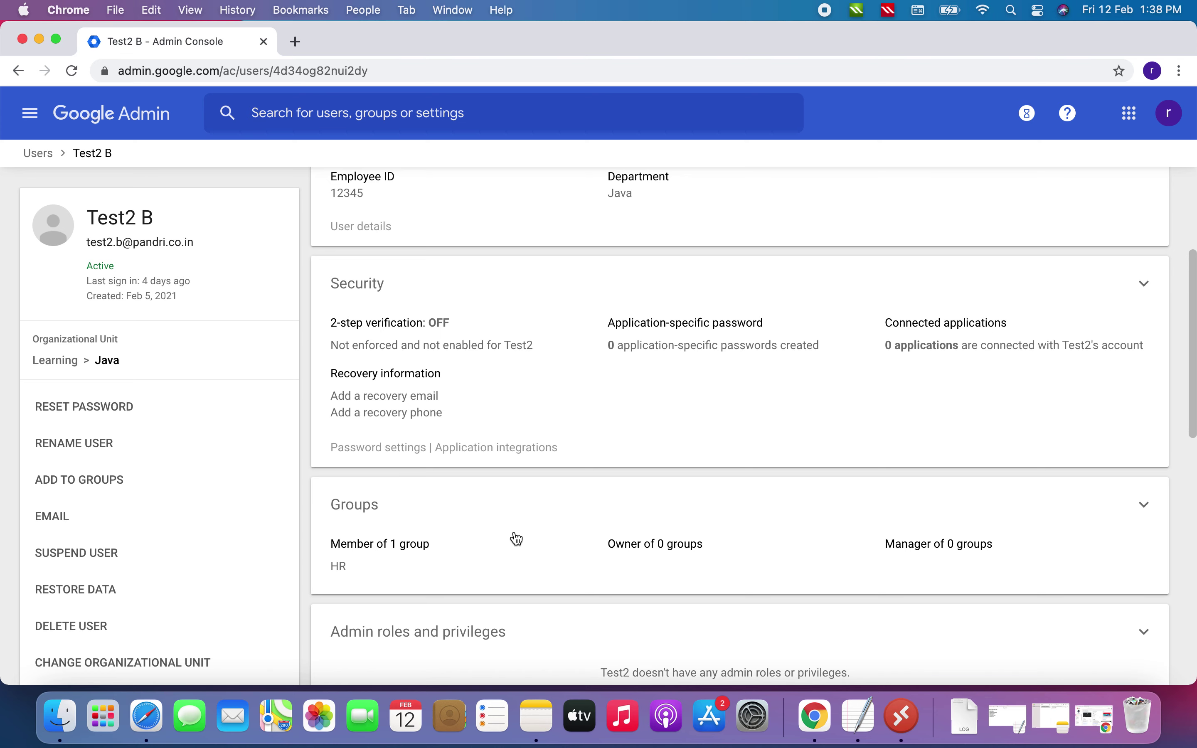
{"action": "left_click", "coordinate": [367, 566]}
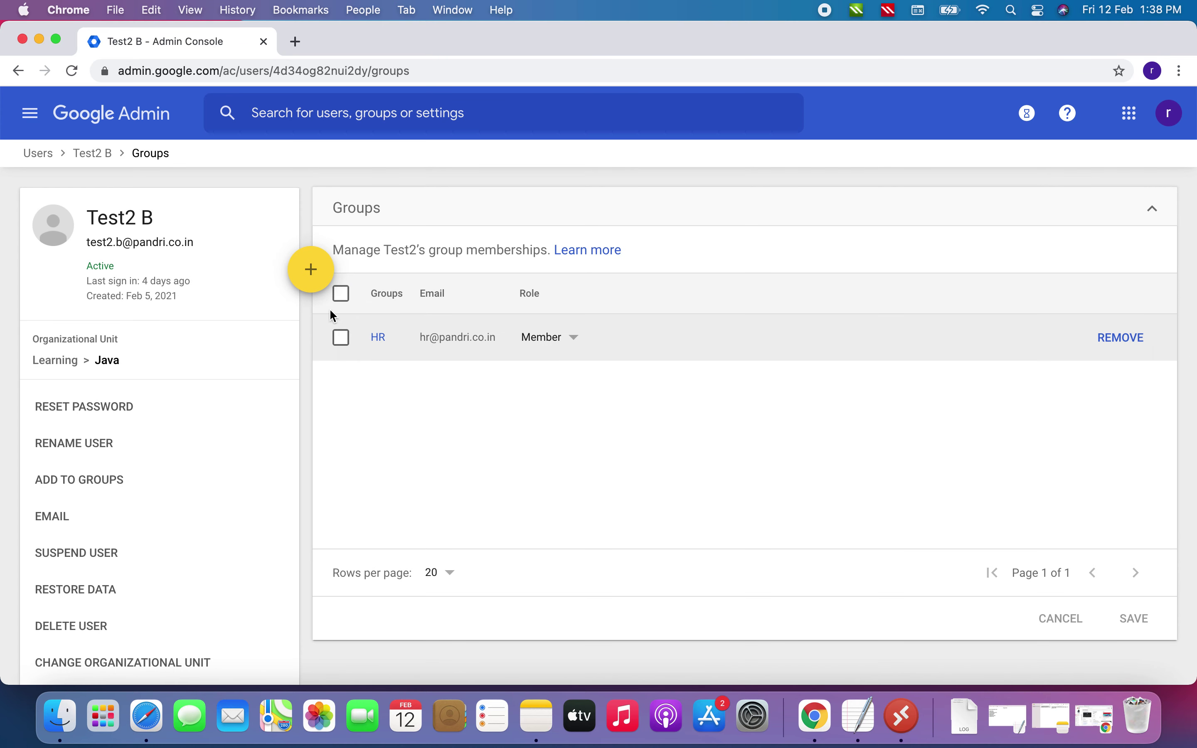
{"action": "left_click", "coordinate": [341, 293]}
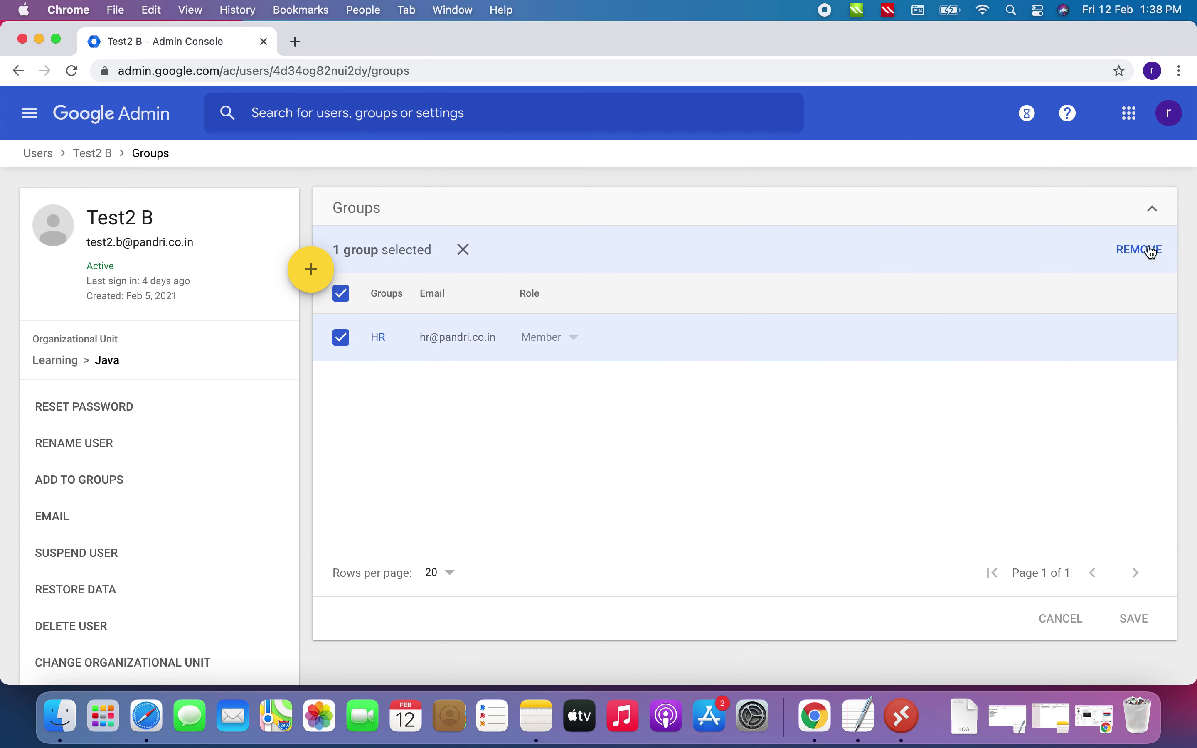
{"action": "left_click", "coordinate": [1147, 251]}
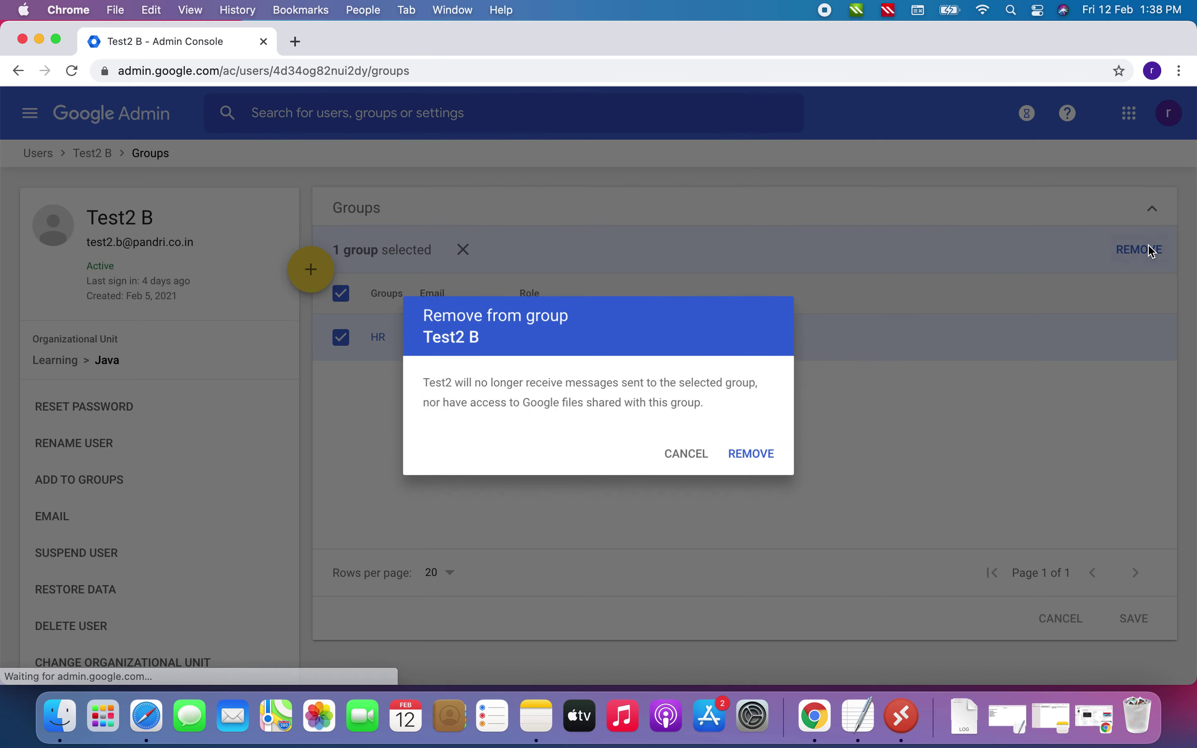
{"action": "left_click", "coordinate": [762, 460]}
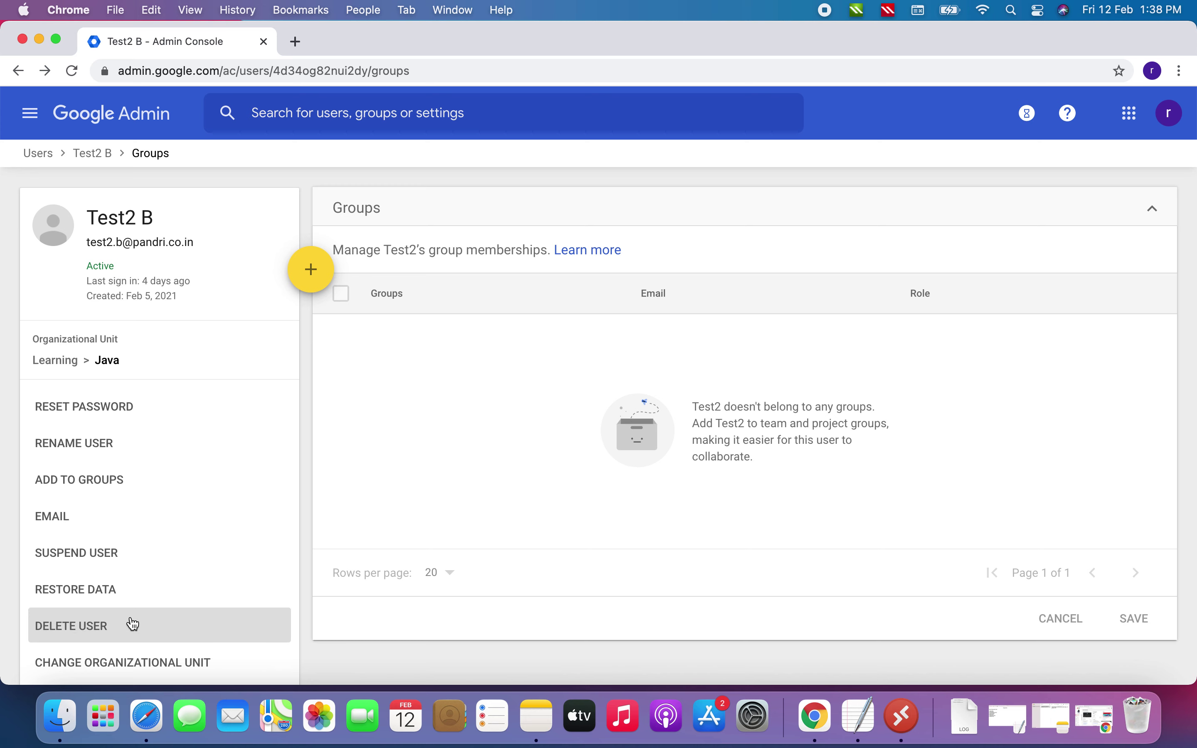
Begin deleting Test2 B and review the Delete user page's data transfer options
{"action": "left_click", "coordinate": [80, 631]}
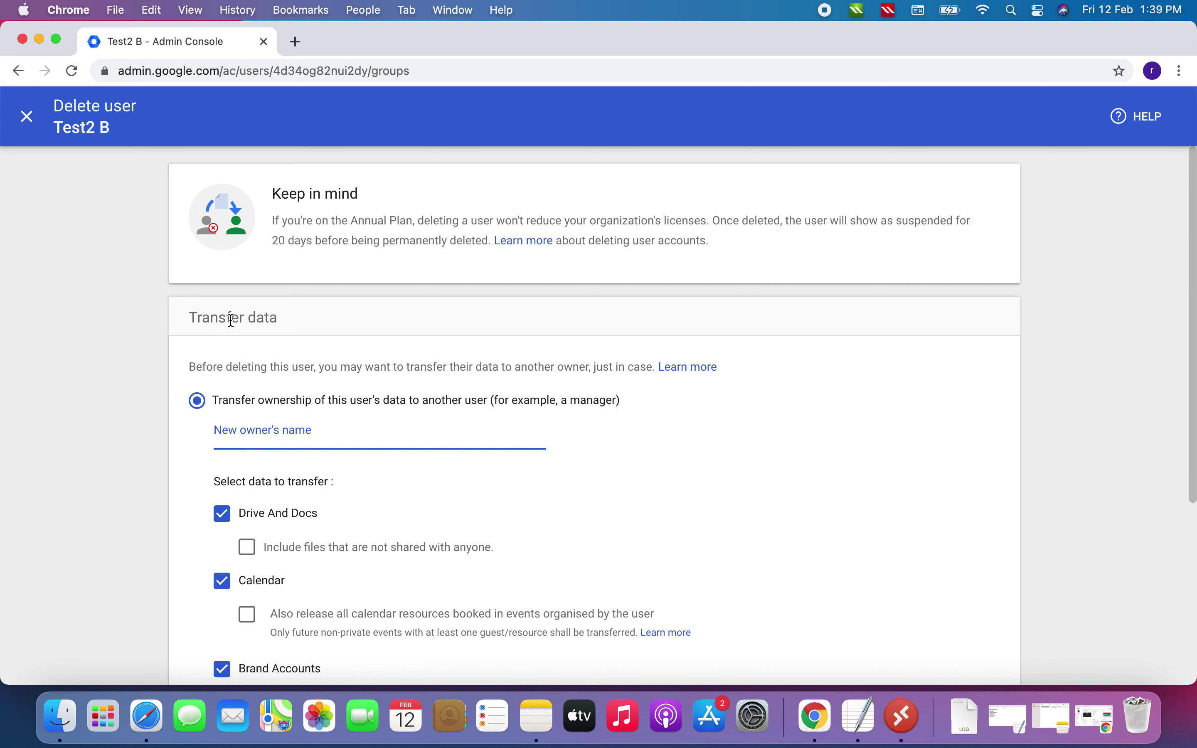
{"action": "scroll", "coordinate": [714, 496], "scroll_direction": "down", "scroll_amount": 5}
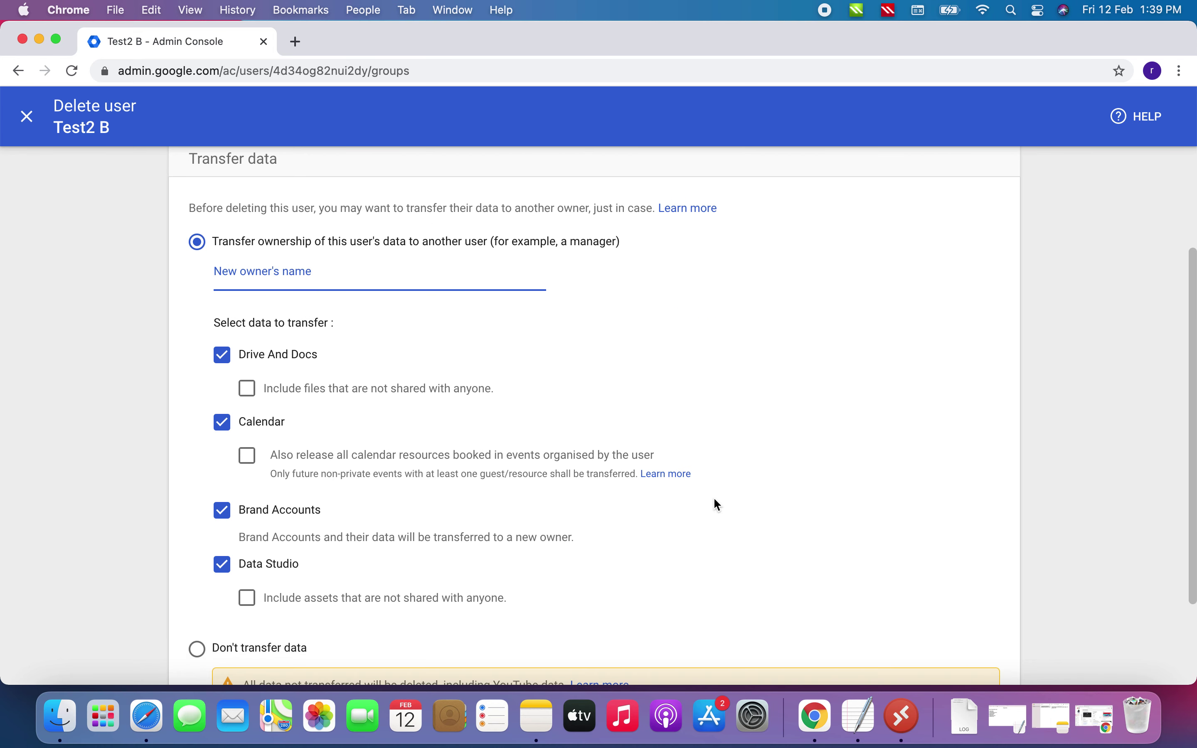
{"action": "scroll", "coordinate": [714, 500], "scroll_direction": "up", "scroll_amount": 4}
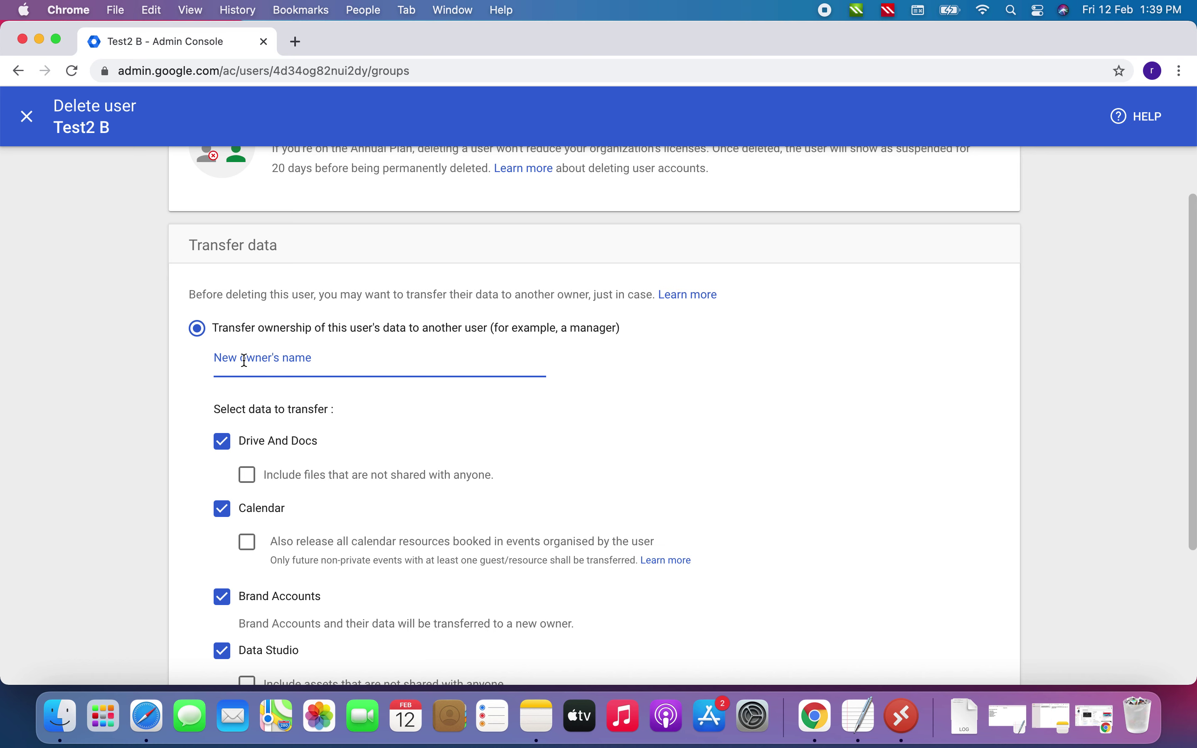
Make test A the new data owner and include Drive files not shared with anyone
{"action": "type", "text": "te"}
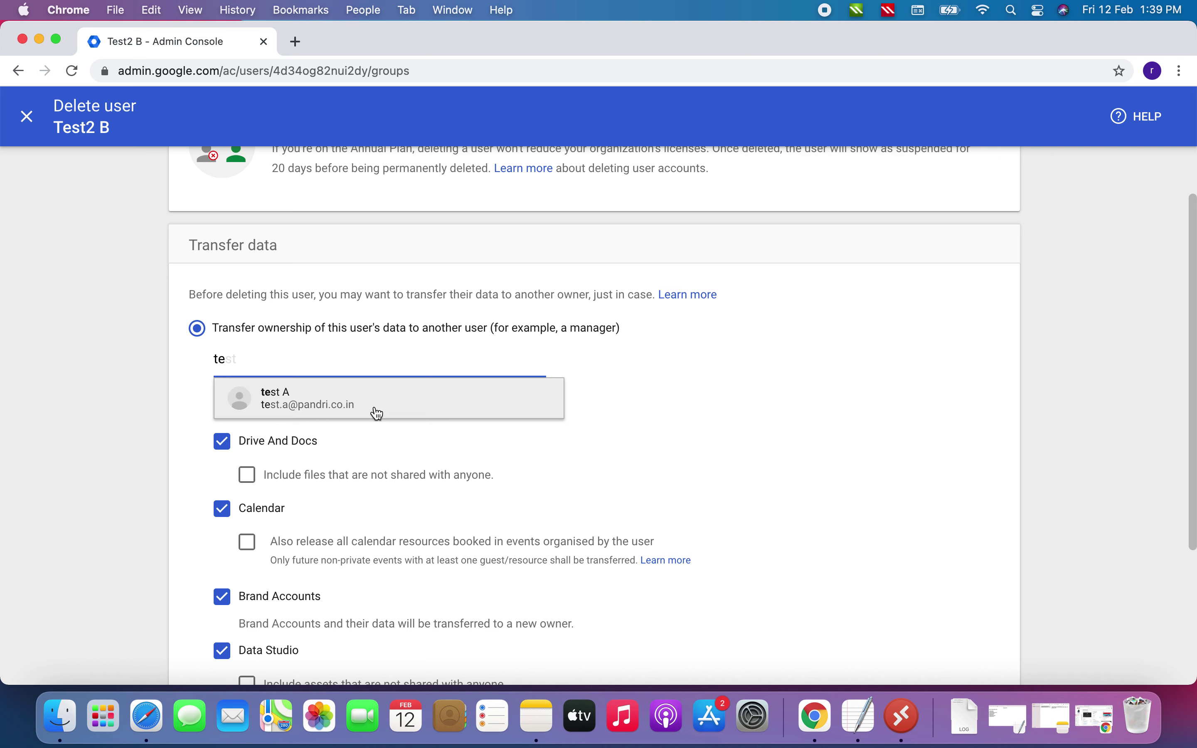
{"action": "left_click", "coordinate": [399, 405]}
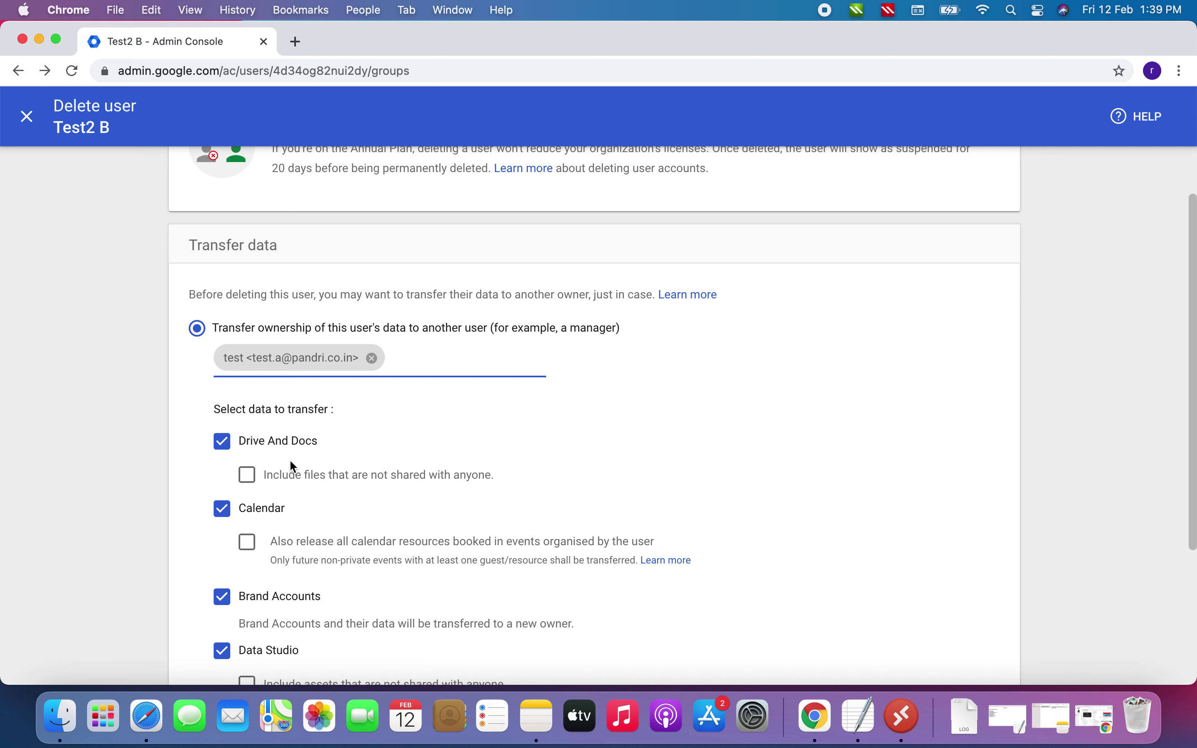
{"action": "left_click", "coordinate": [238, 468]}
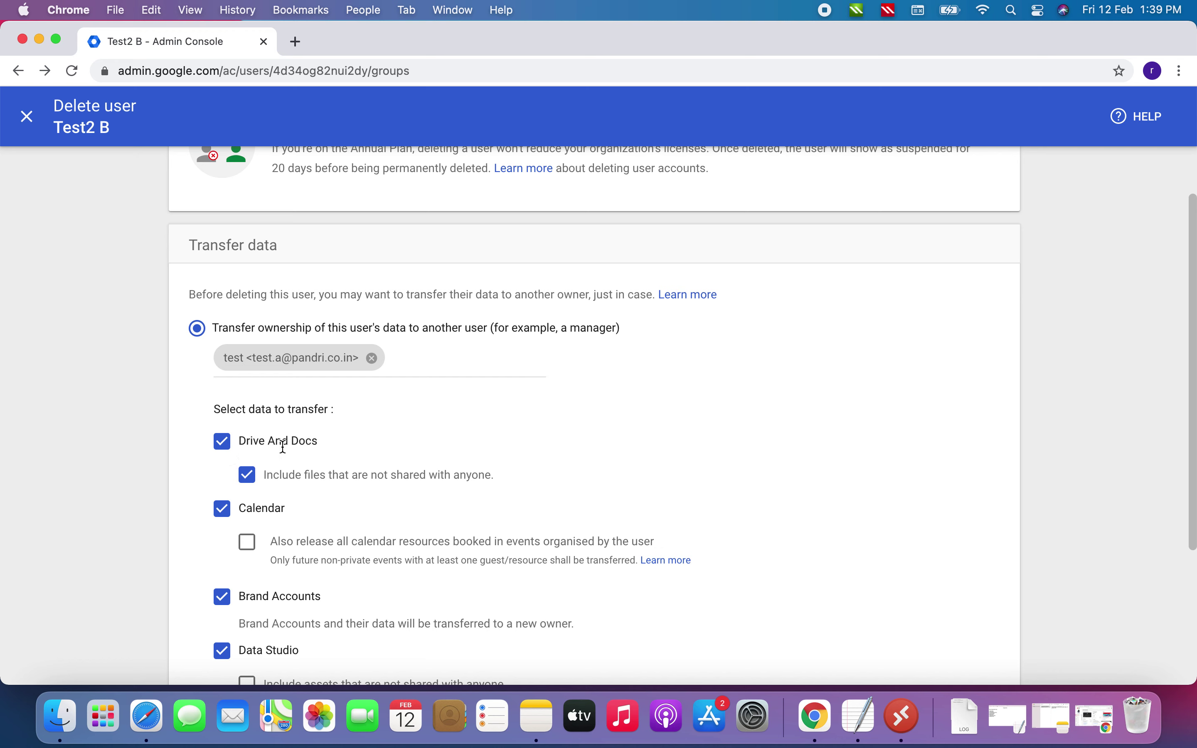
{"action": "scroll", "coordinate": [380, 474], "scroll_direction": "down", "scroll_amount": 5}
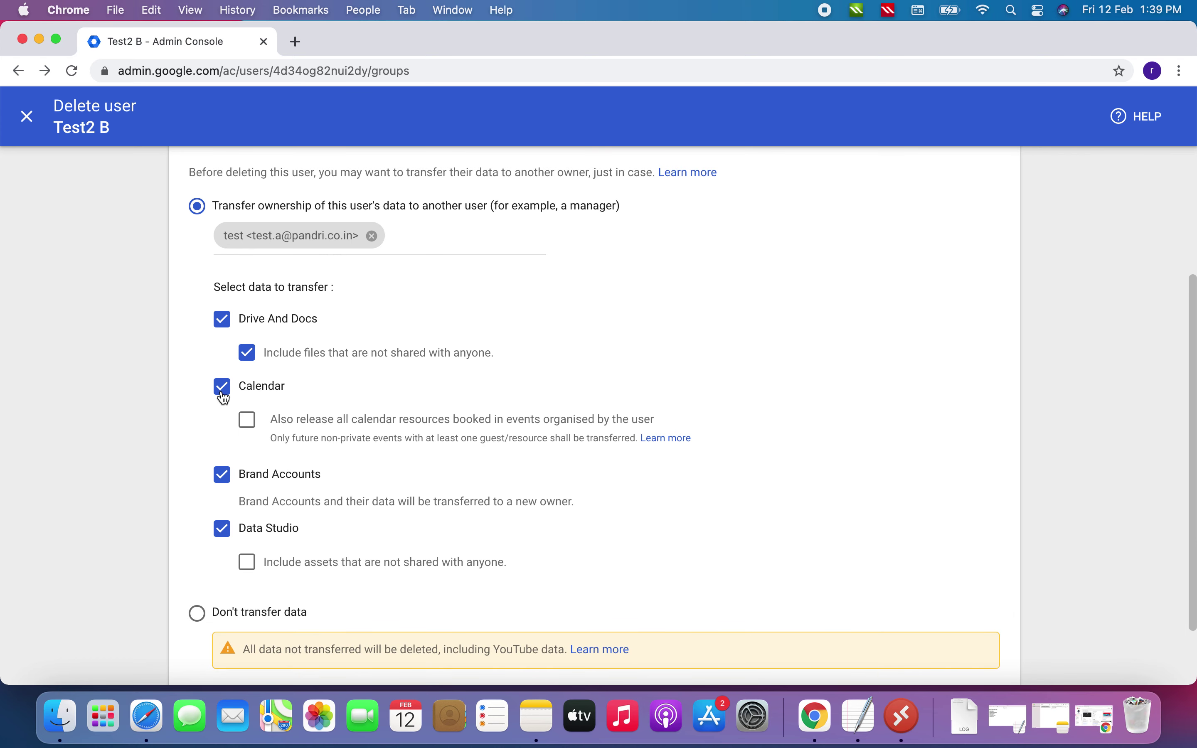
Keep Calendar in the transfer, include unshared Data Studio assets, and delete Test2 B
{"action": "left_click", "coordinate": [223, 398]}
{"action": "left_click", "coordinate": [223, 398]}
{"action": "scroll", "coordinate": [277, 500], "scroll_direction": "down", "scroll_amount": 3}
{"action": "left_click", "coordinate": [247, 483]}
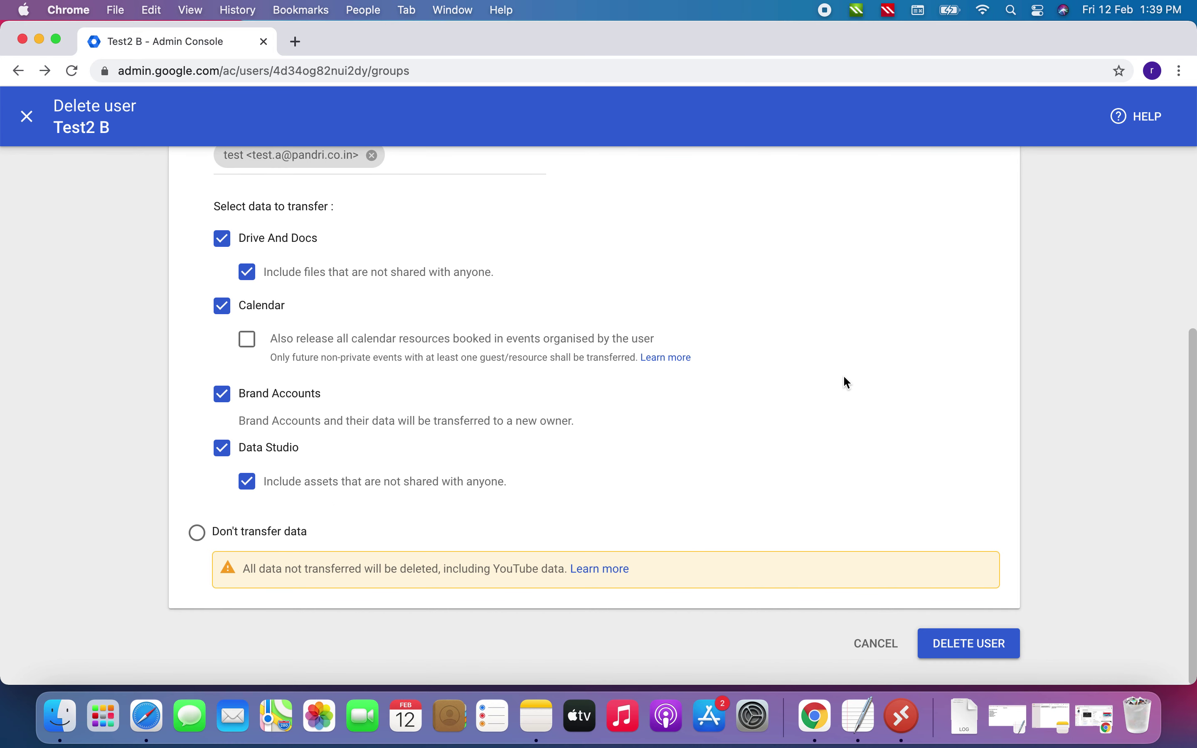
{"action": "scroll", "coordinate": [847, 382], "scroll_direction": "up", "scroll_amount": 3}
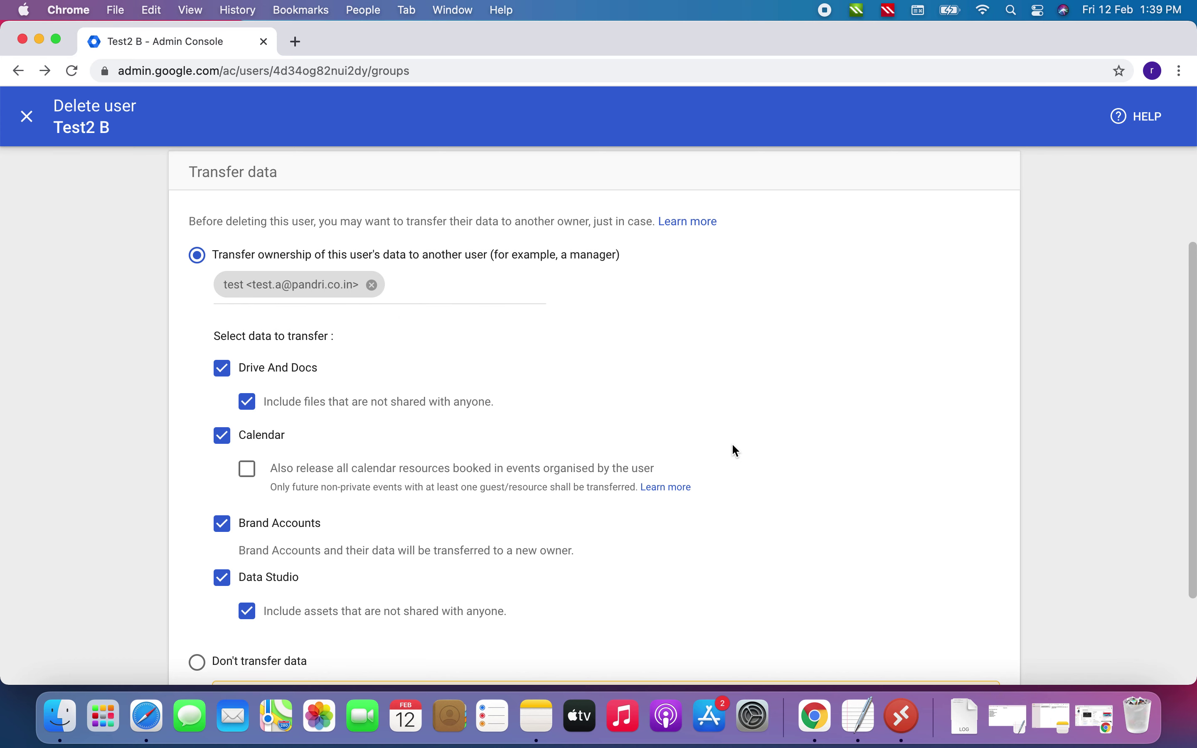
{"action": "scroll", "coordinate": [734, 445], "scroll_direction": "down", "scroll_amount": 5}
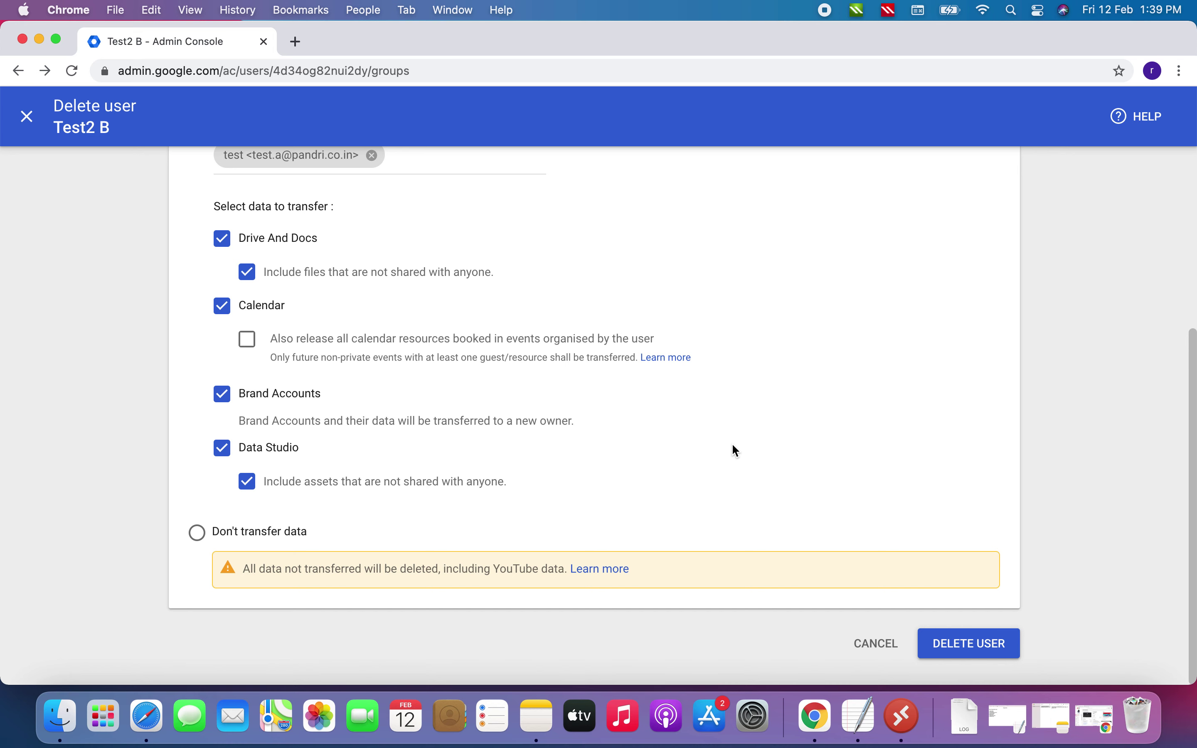
{"action": "scroll", "coordinate": [822, 420], "scroll_direction": "up", "scroll_amount": 2}
{"action": "scroll", "coordinate": [821, 418], "scroll_direction": "down", "scroll_amount": 2}
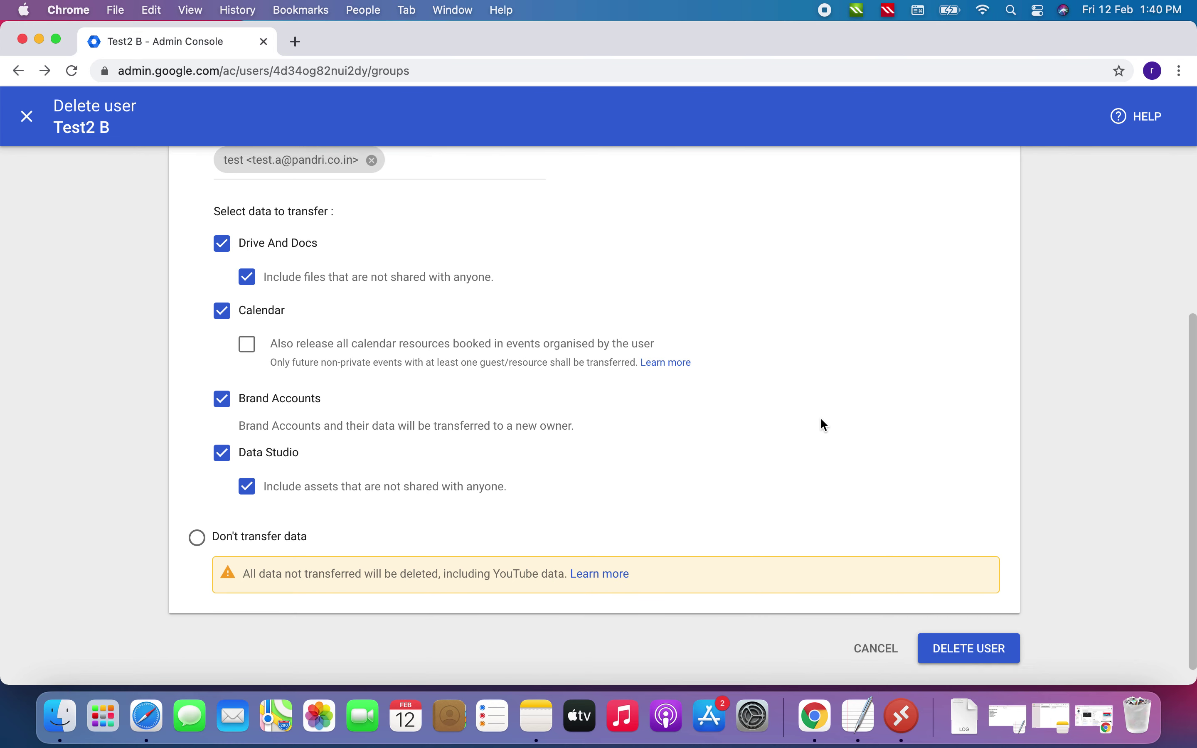
{"action": "scroll", "coordinate": [820, 418], "scroll_direction": "up", "scroll_amount": 5}
{"action": "scroll", "coordinate": [820, 418], "scroll_direction": "down", "scroll_amount": 5}
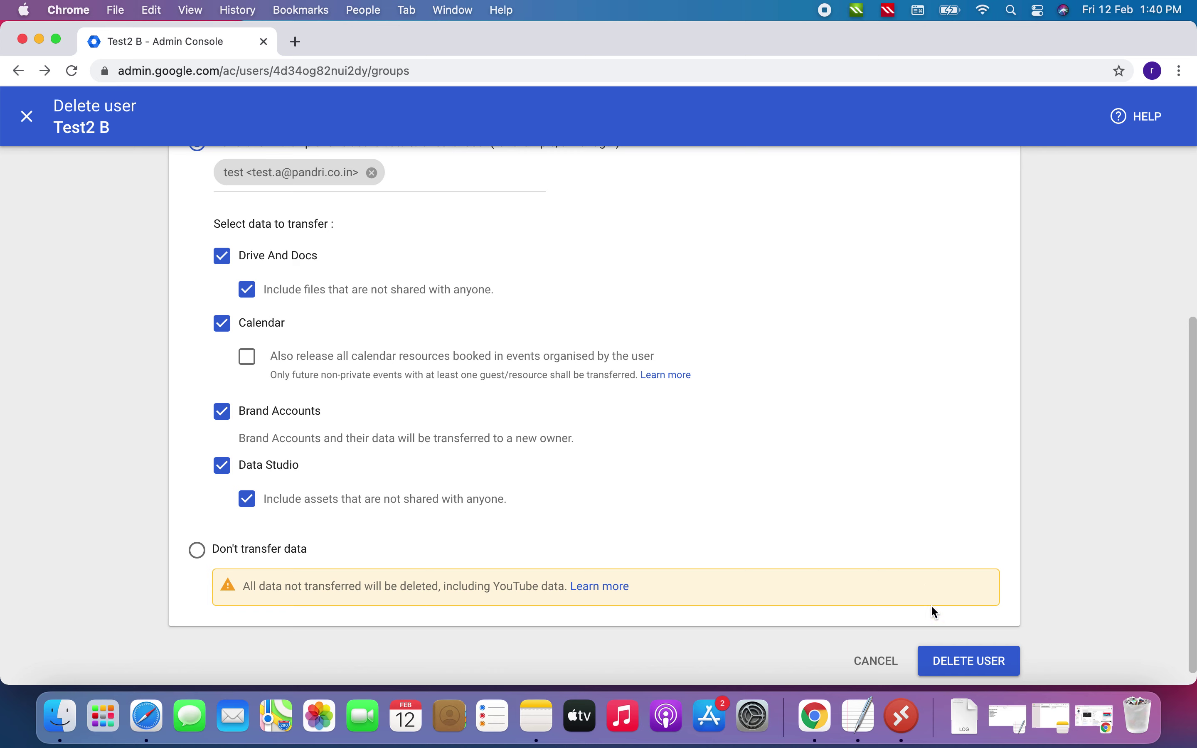
{"action": "left_click", "coordinate": [974, 665]}
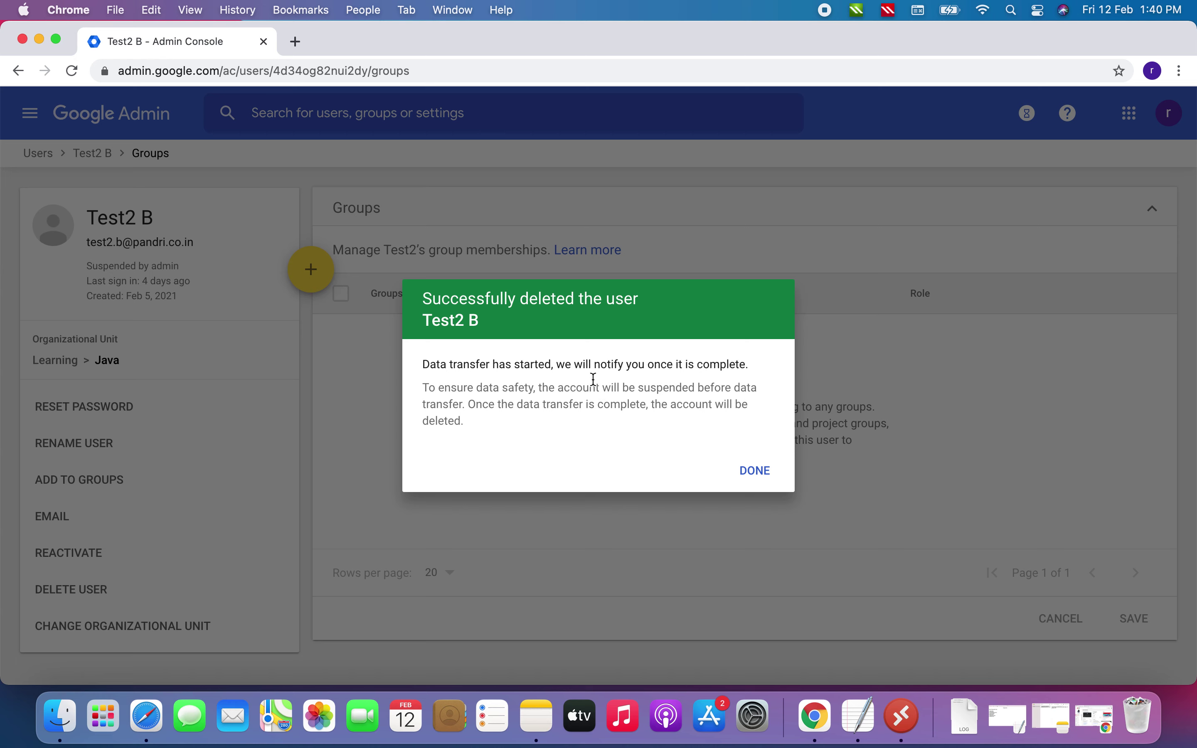
Dismiss the deletion success message to return to the Users list
{"action": "left_click", "coordinate": [757, 471]}
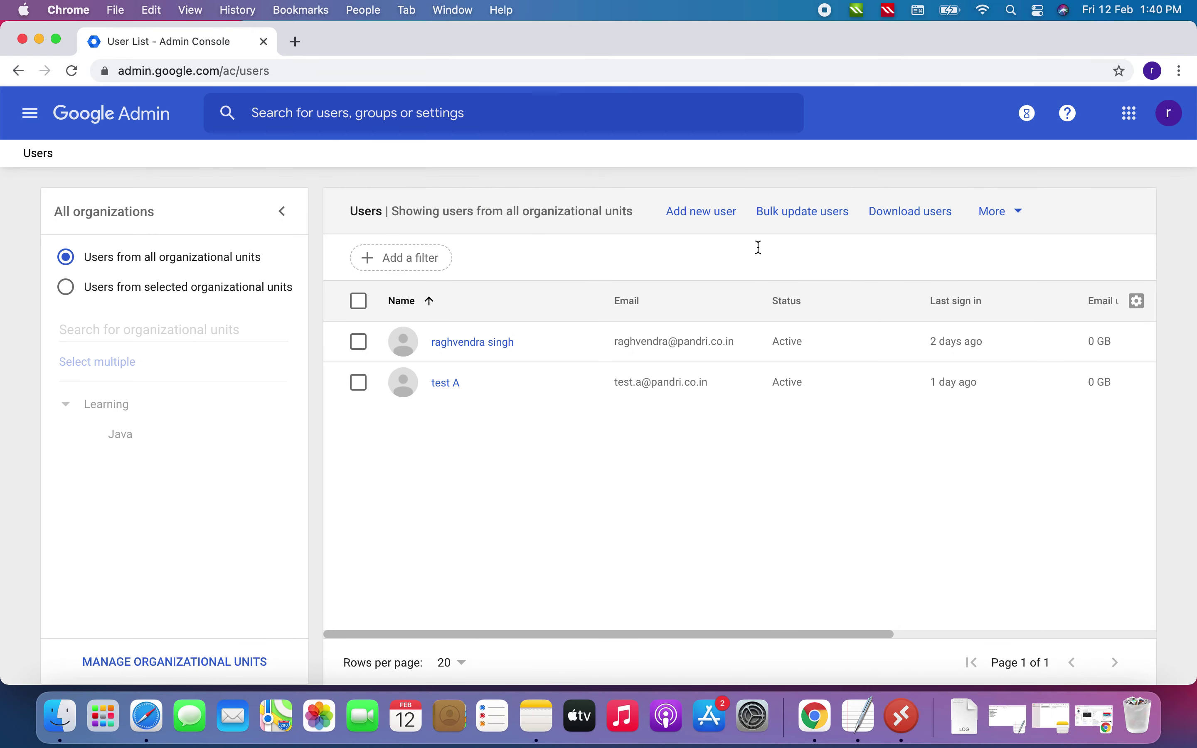
Check the recently deleted users filter, then return to the full Users list
{"action": "left_click", "coordinate": [398, 257]}
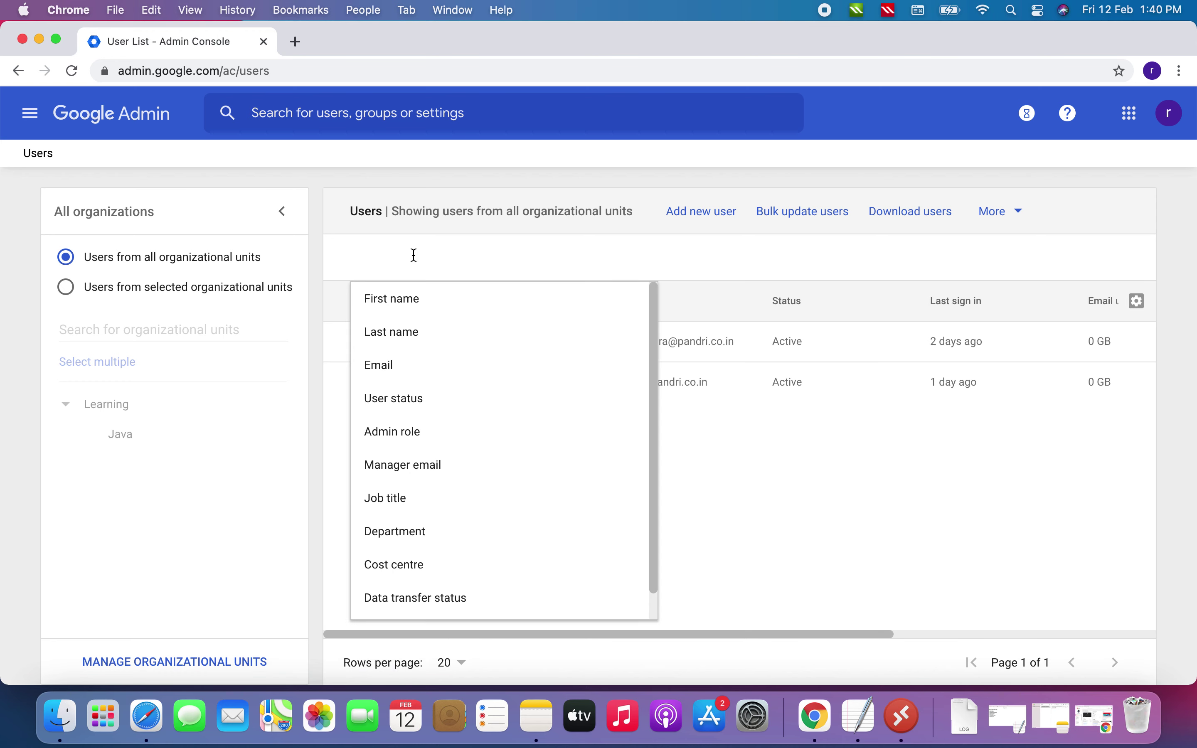
{"action": "scroll", "coordinate": [453, 493], "scroll_direction": "down", "scroll_amount": 1}
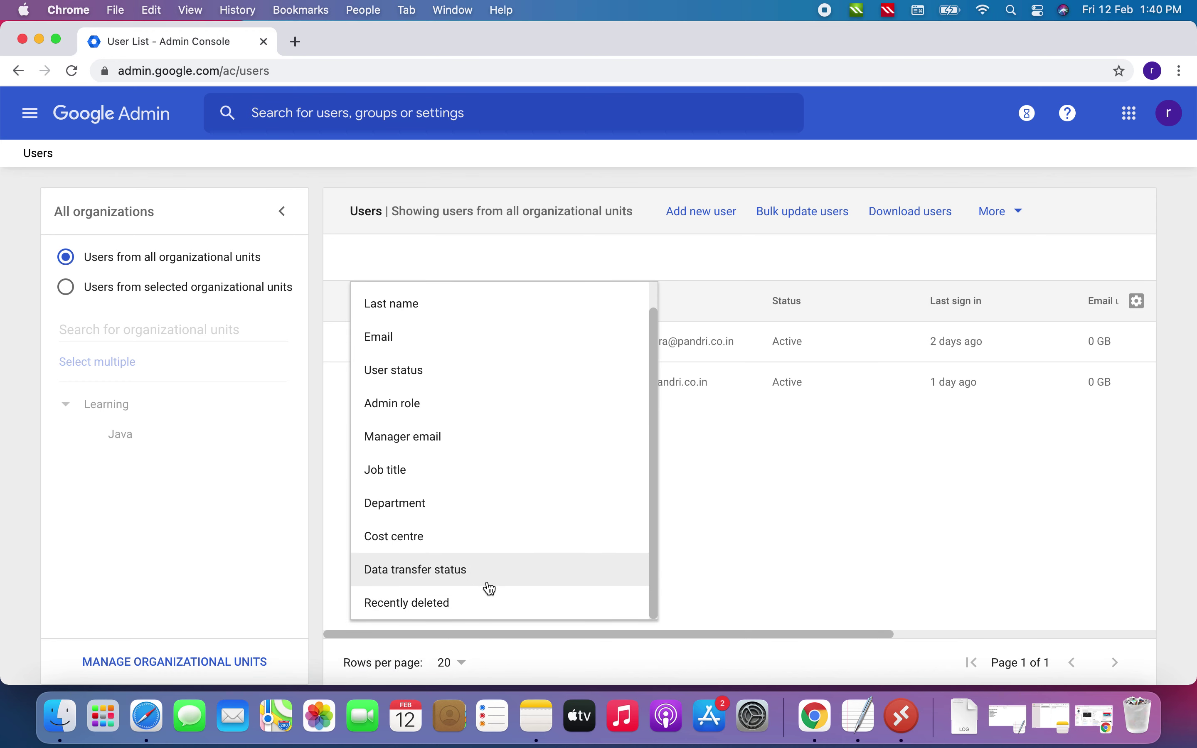
{"action": "left_click", "coordinate": [430, 603]}
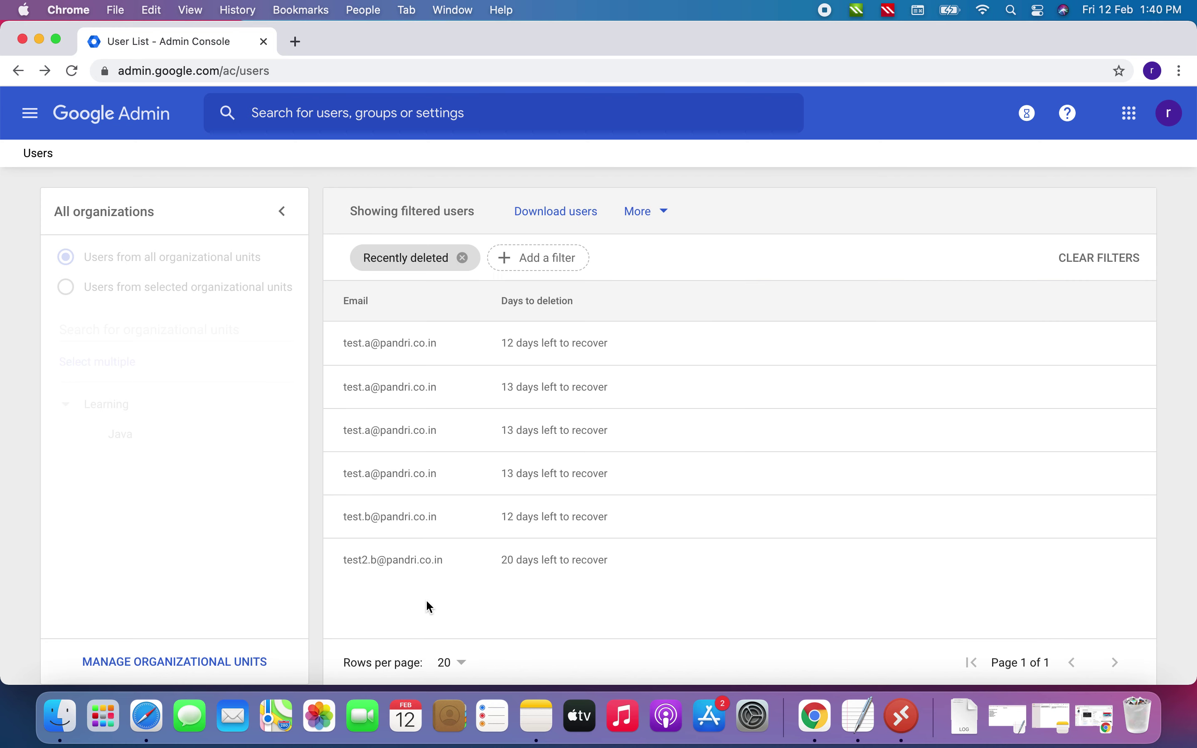
{"action": "mouse_move", "coordinate": [357, 573]}
{"action": "left_click", "coordinate": [19, 71]}
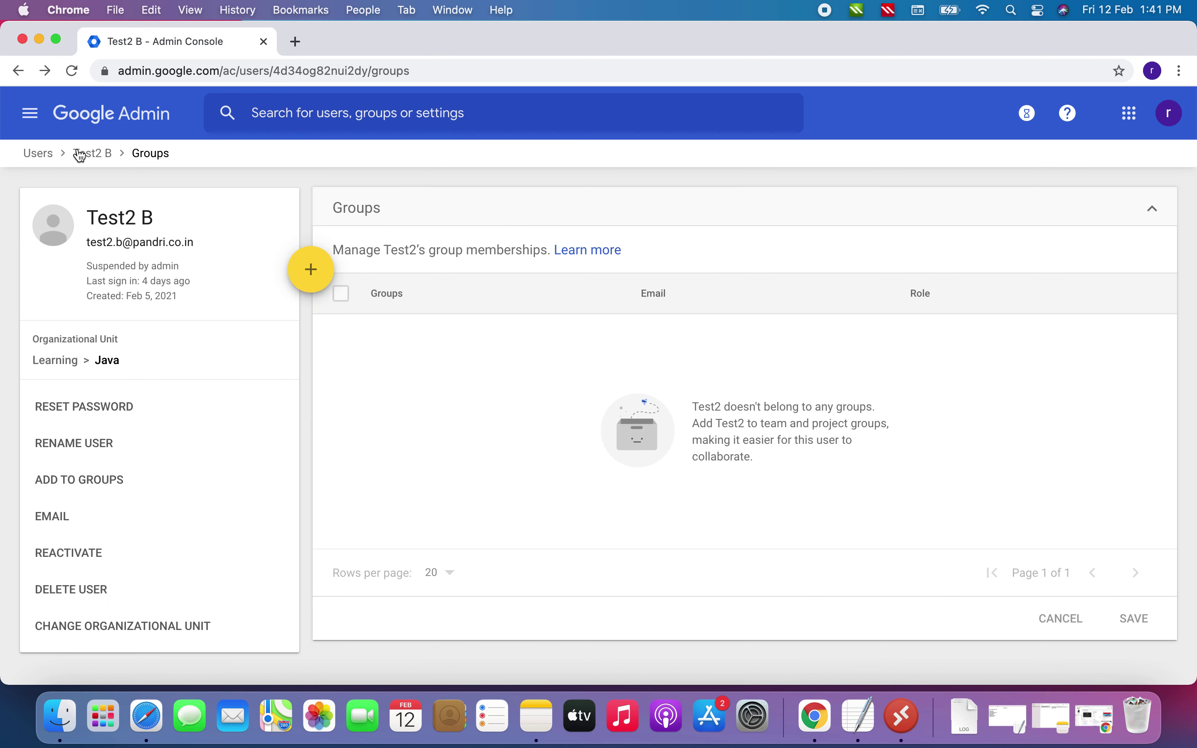
{"action": "left_click", "coordinate": [33, 153]}
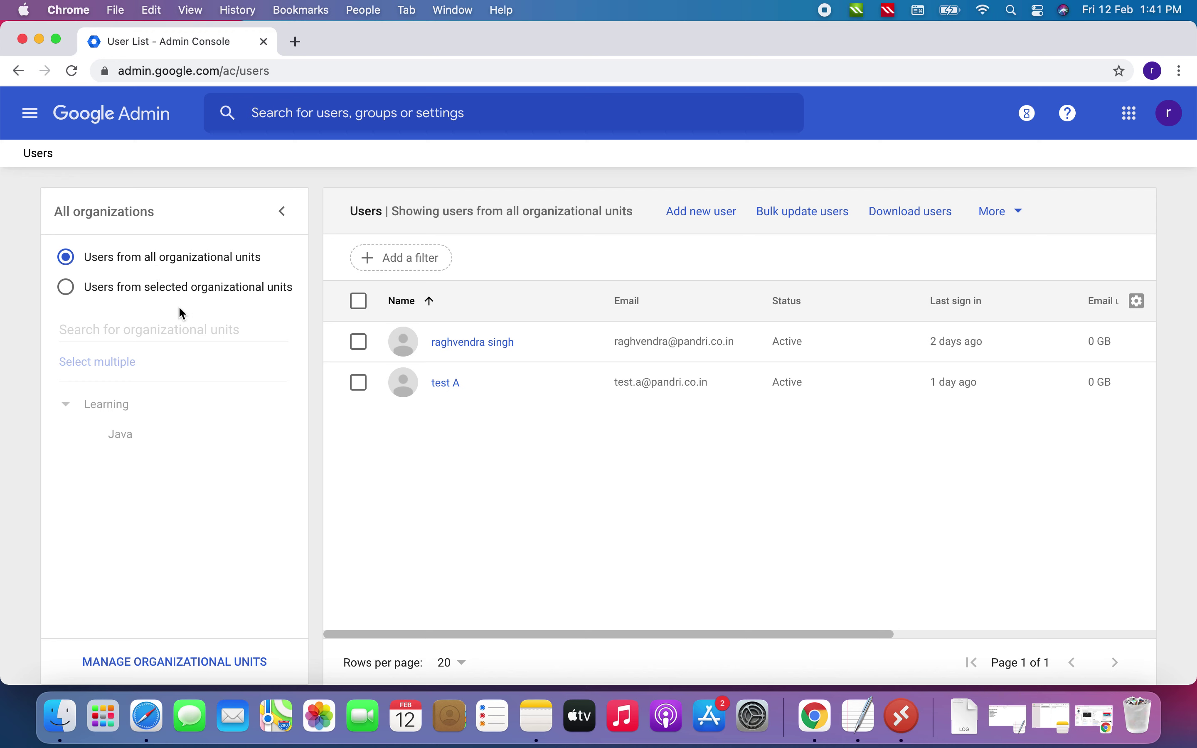
Filter the Users list to Data transfer status: In progress
{"action": "left_click", "coordinate": [710, 218]}
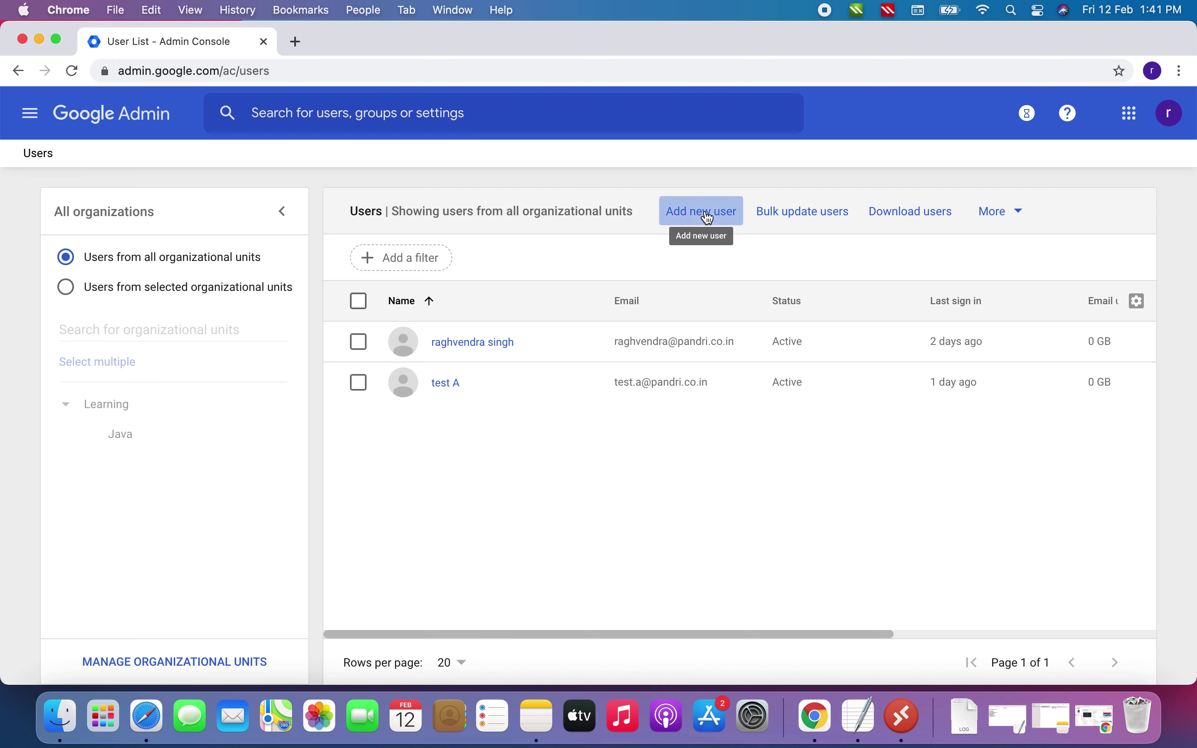
{"action": "left_click", "coordinate": [430, 261]}
{"action": "scroll", "coordinate": [471, 583], "scroll_direction": "down", "scroll_amount": 1}
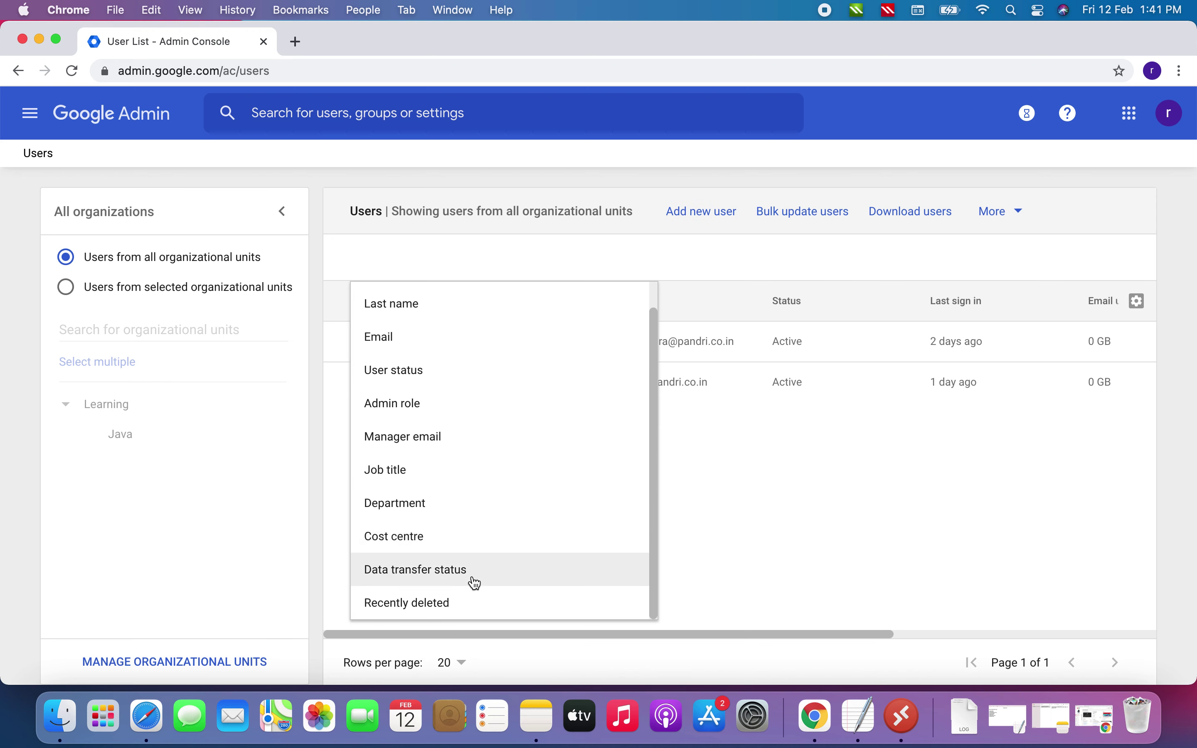
{"action": "left_click", "coordinate": [417, 574]}
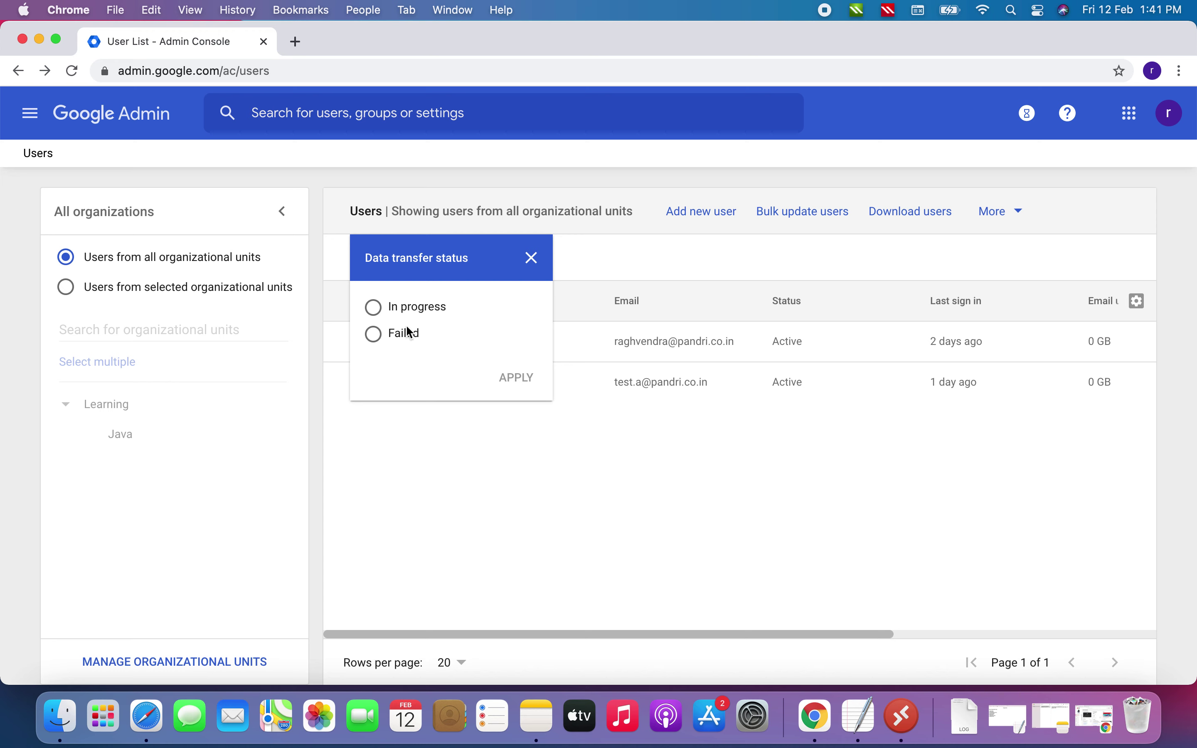
{"action": "left_click", "coordinate": [387, 308]}
{"action": "left_click", "coordinate": [516, 379]}
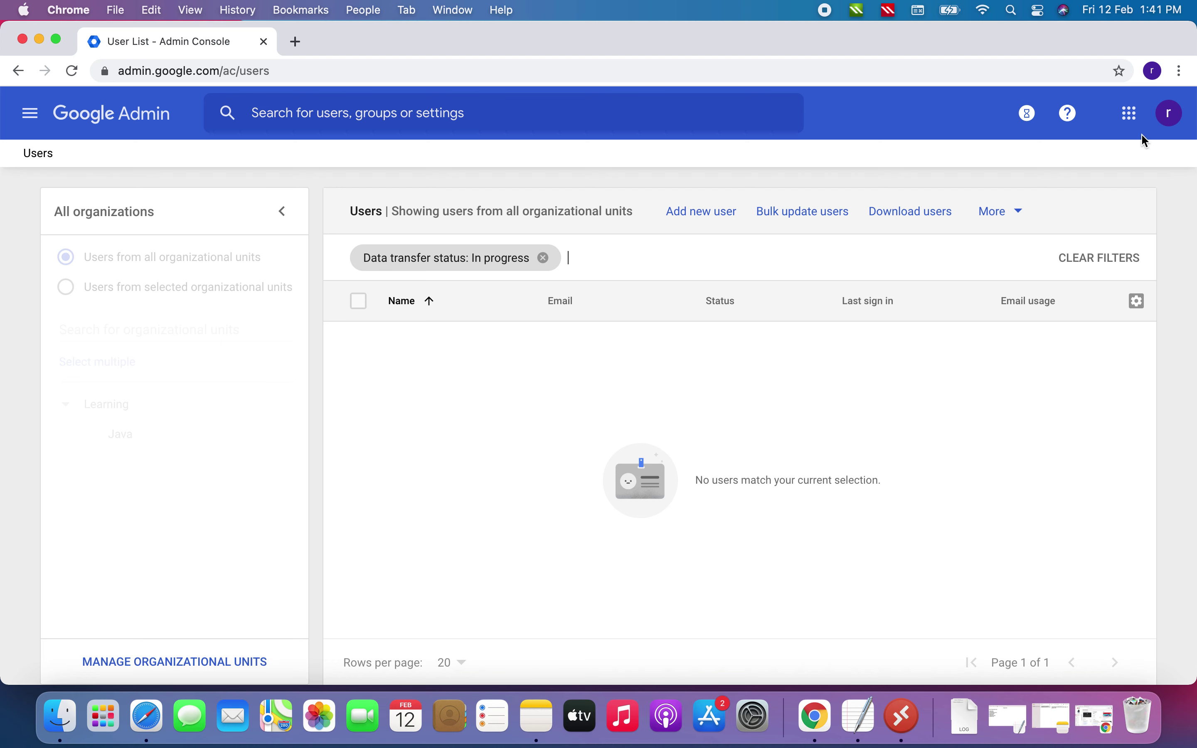
Look through the account options and Google apps list, then the browser's main menu
{"action": "left_click", "coordinate": [1171, 118]}
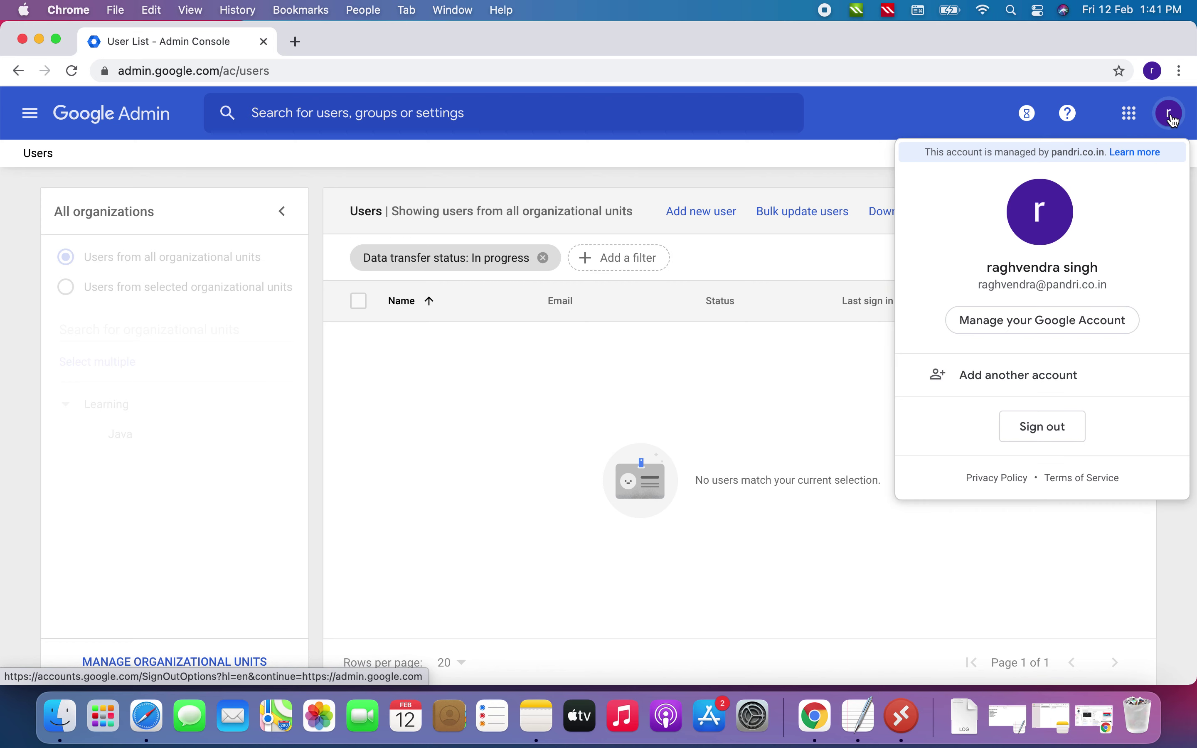
{"action": "left_click", "coordinate": [1131, 114]}
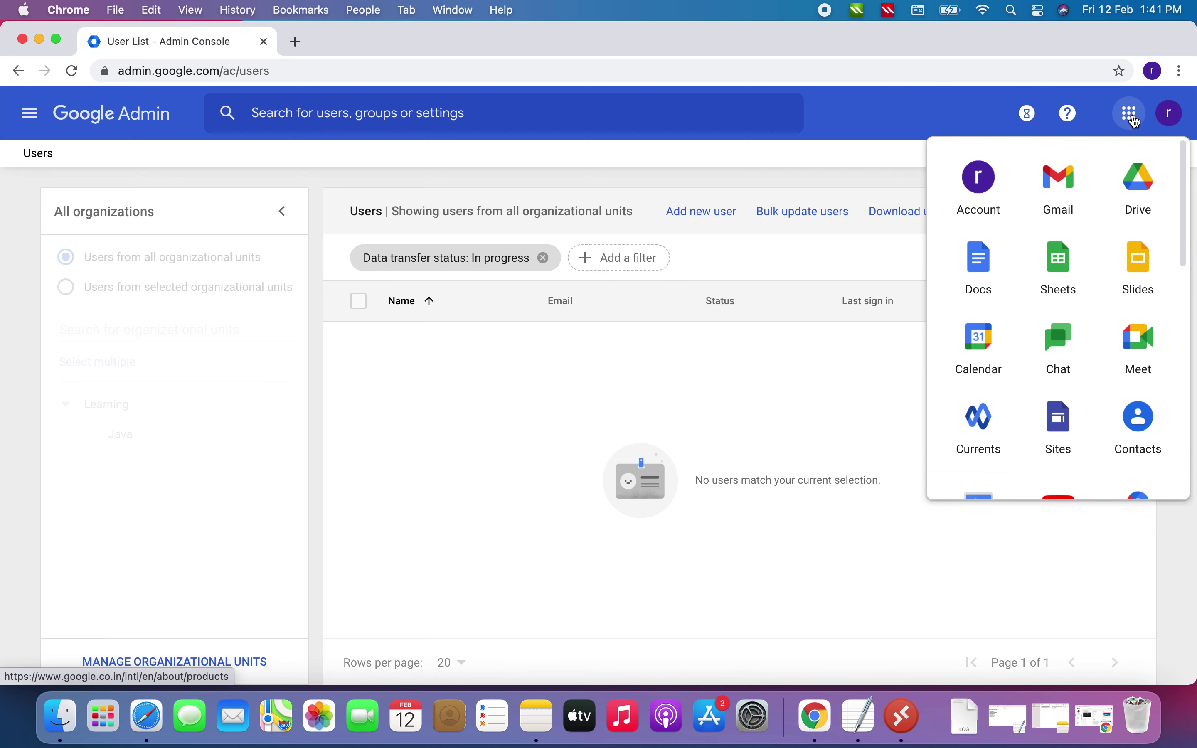
{"action": "left_click", "coordinate": [1172, 116]}
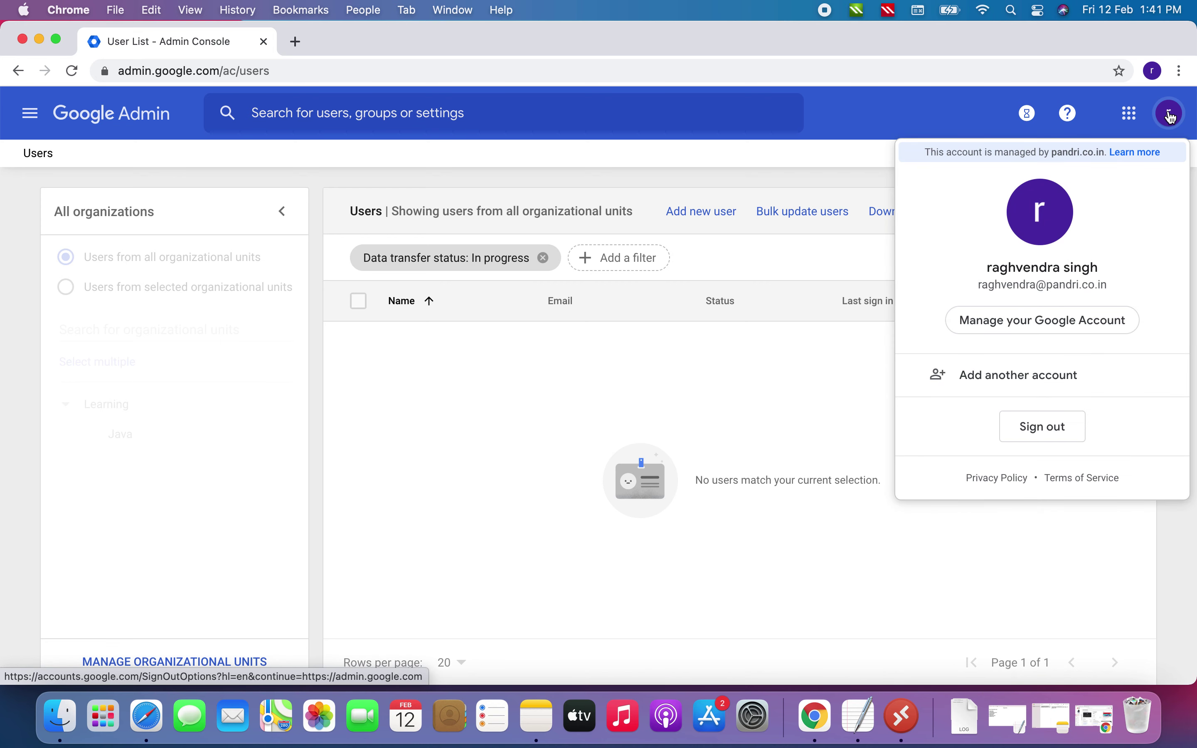
{"action": "left_click", "coordinate": [1181, 73]}
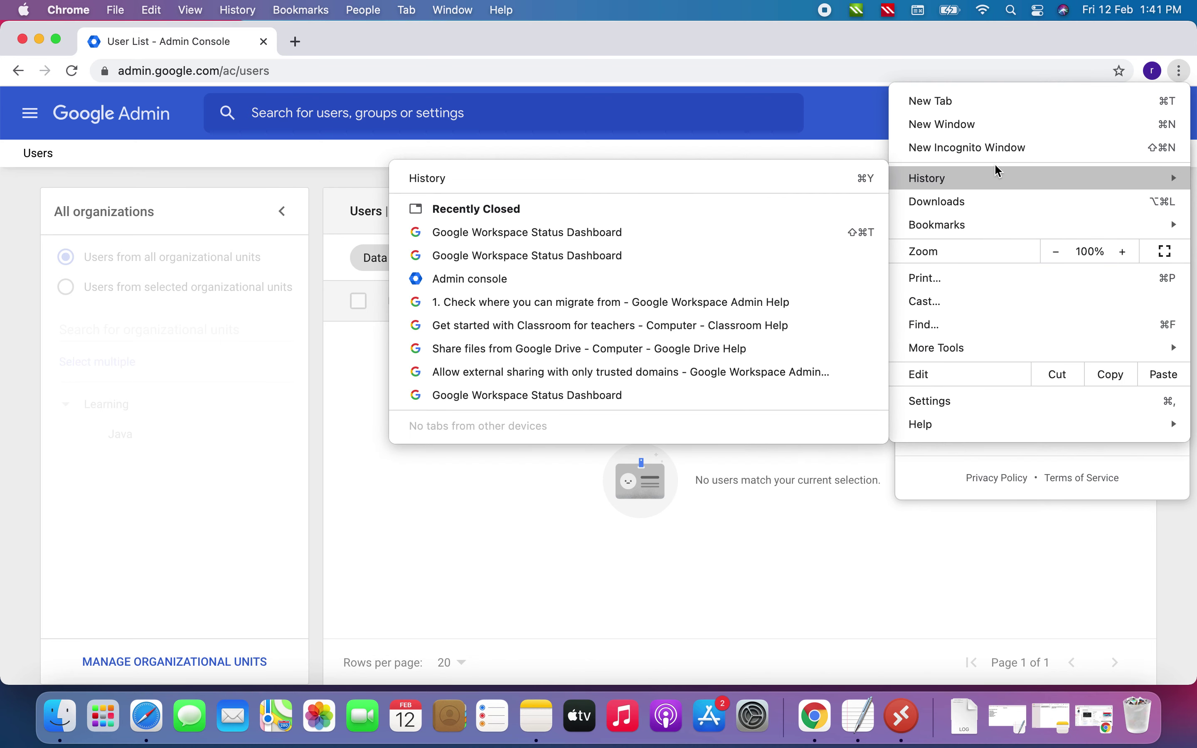
In a new incognito window, go to gmail.com and enter test A's email address
{"action": "left_click", "coordinate": [984, 150]}
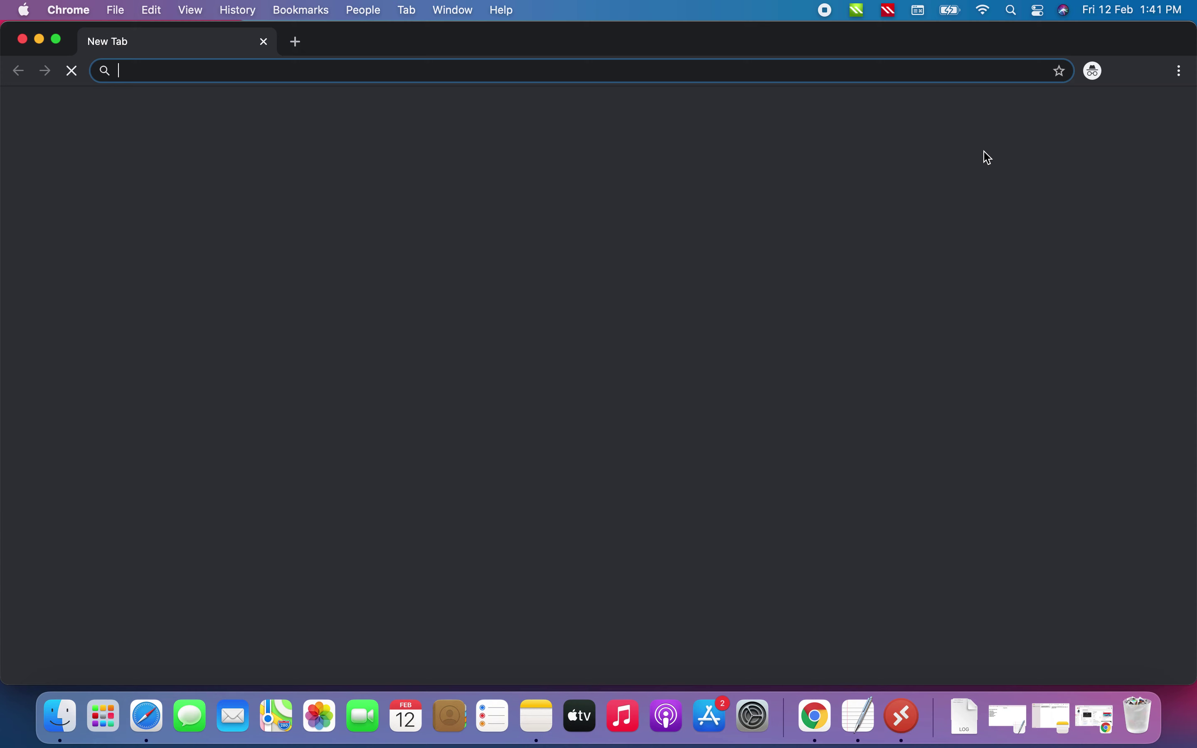
{"action": "type", "text": "gmail.com"}
{"action": "key", "text": "Return"}
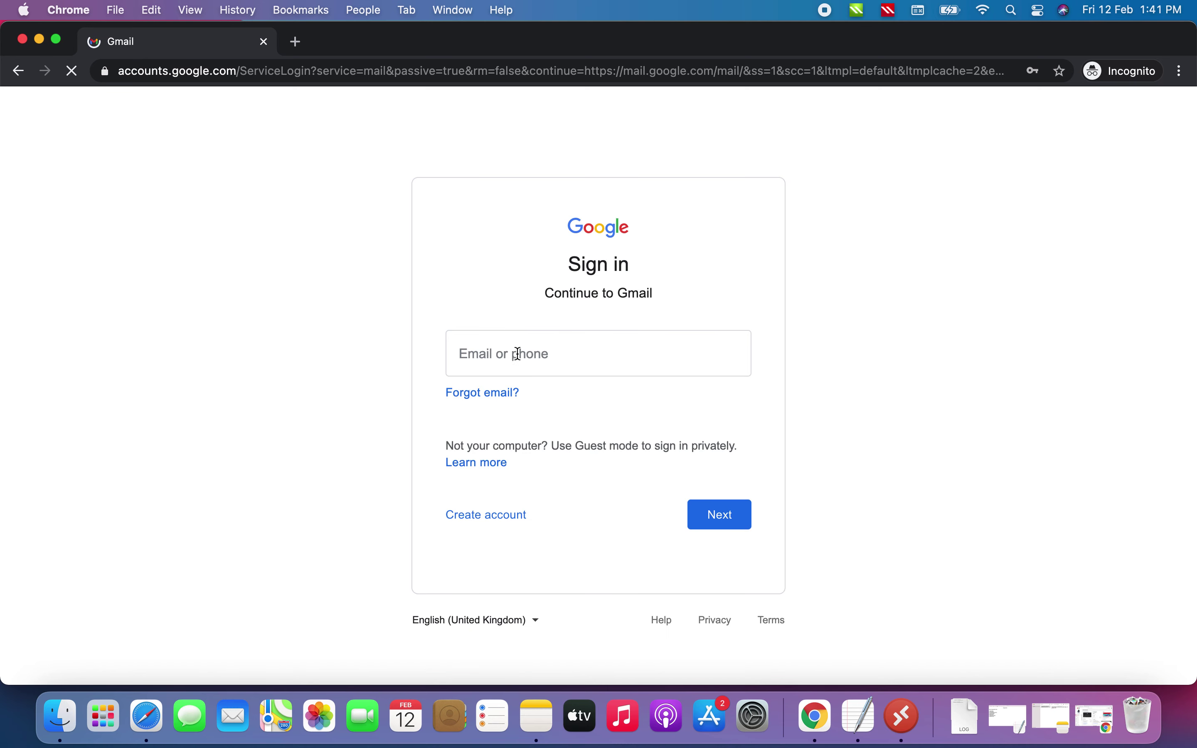
{"action": "left_click", "coordinate": [523, 353]}
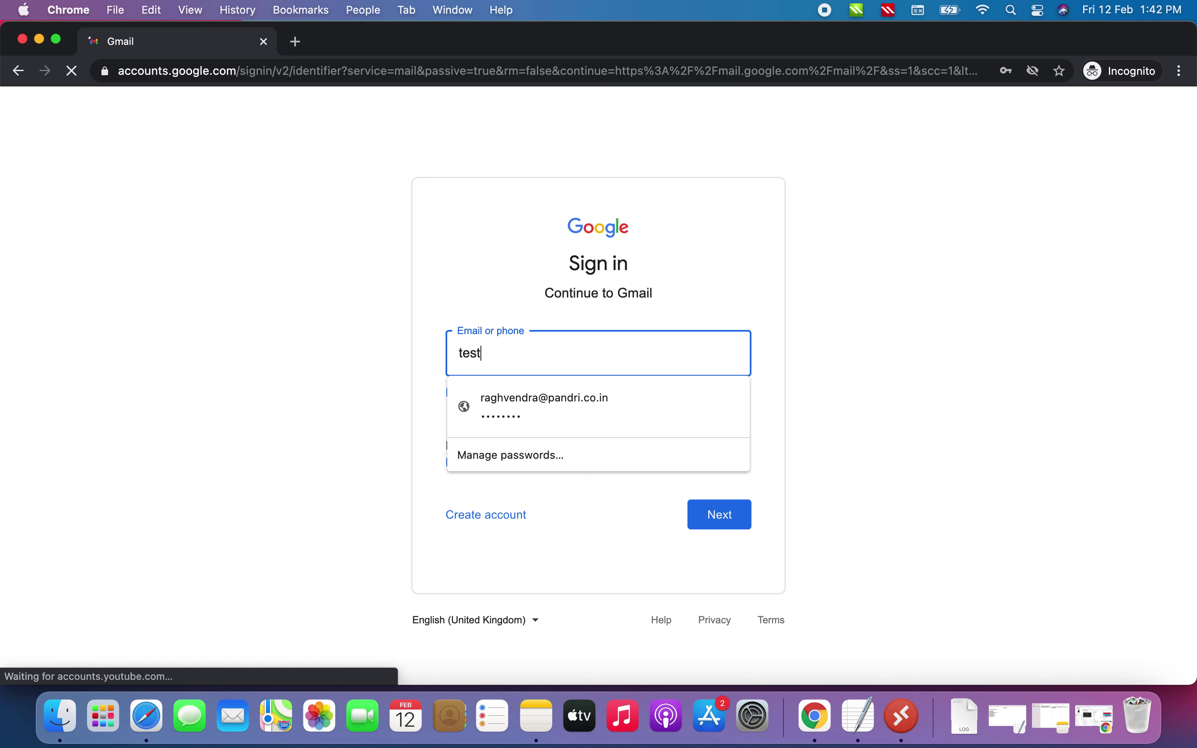
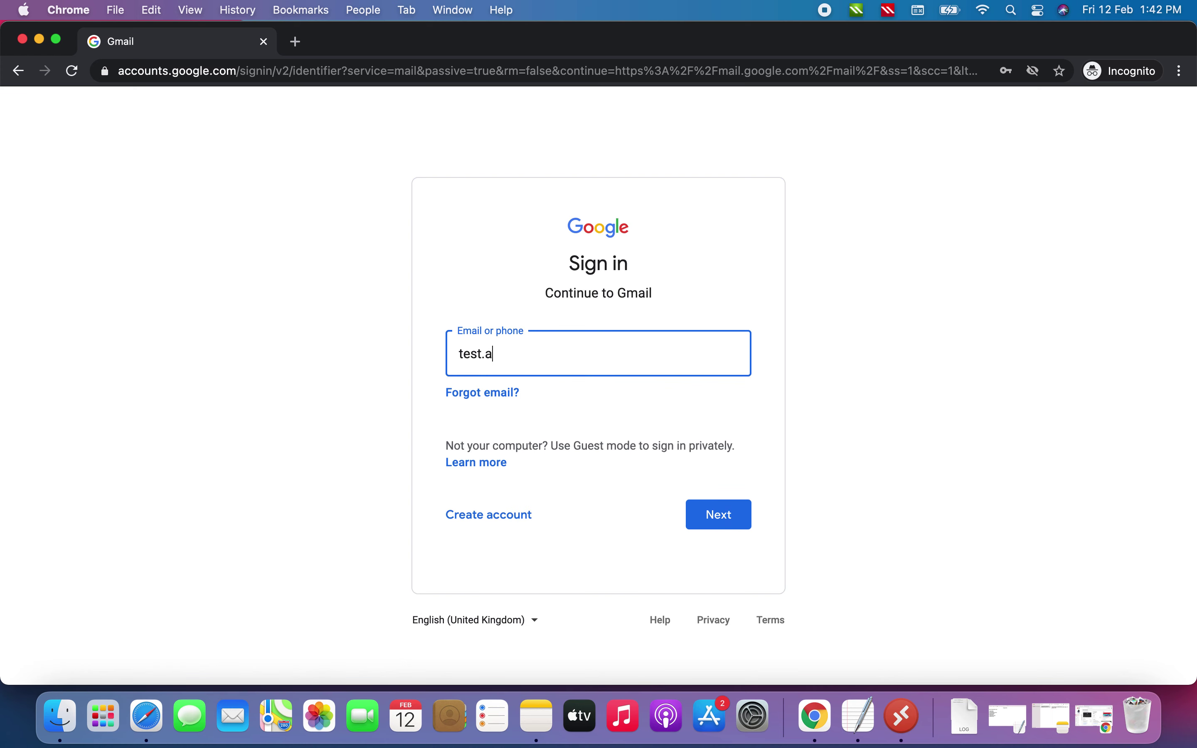
{"action": "key", "text": "Return"}
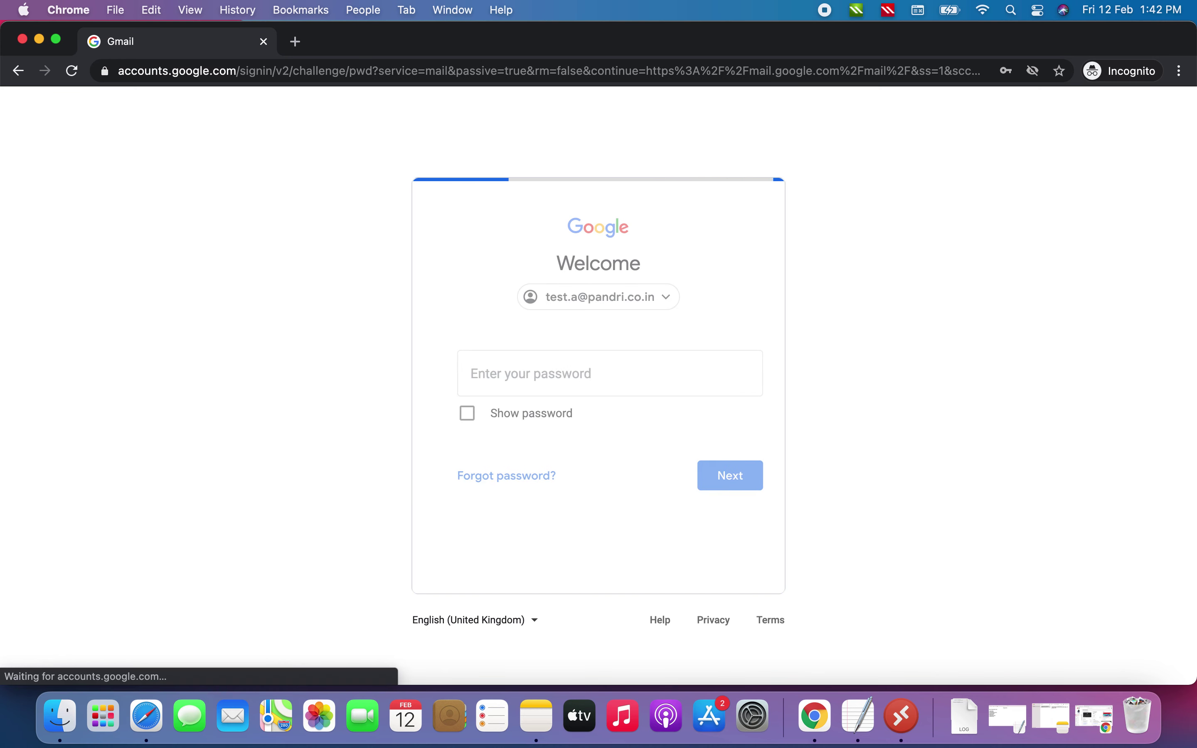
Try several passwords for test A, all rejected as wrong, then switch windows
{"action": "type", "text": "••••••••••"}
{"action": "key", "text": "Return"}
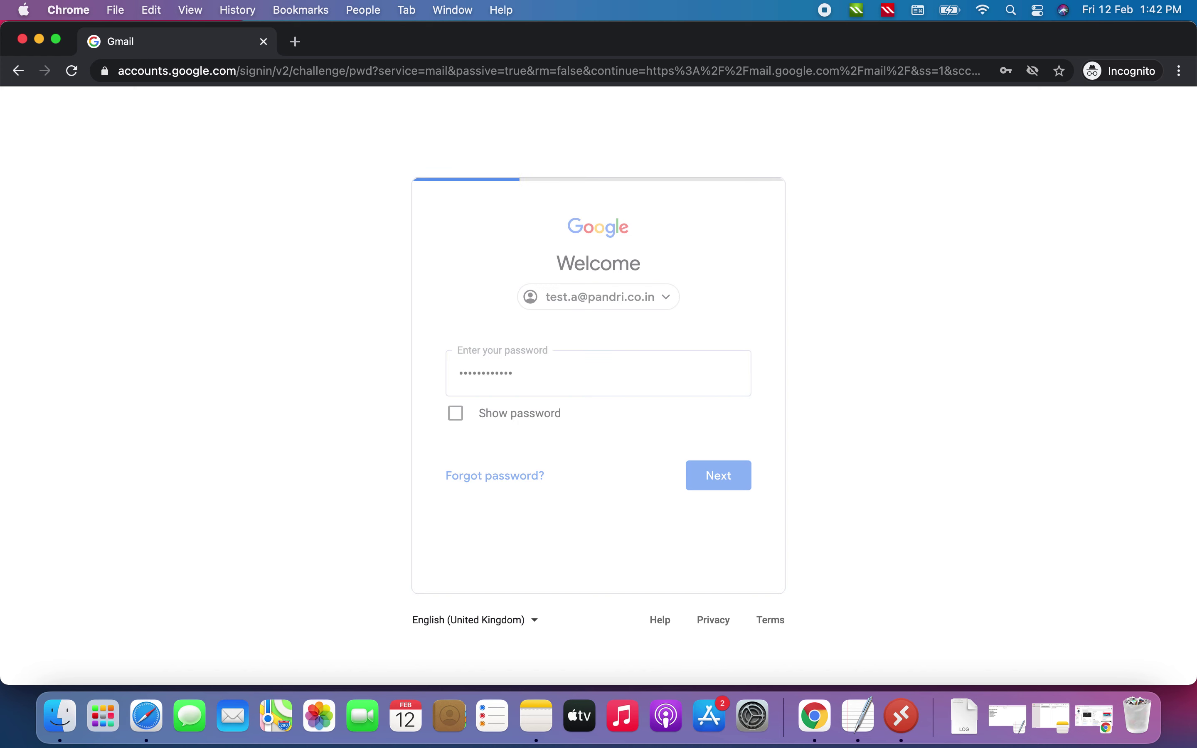
{"action": "type", "text": "••••••••"}
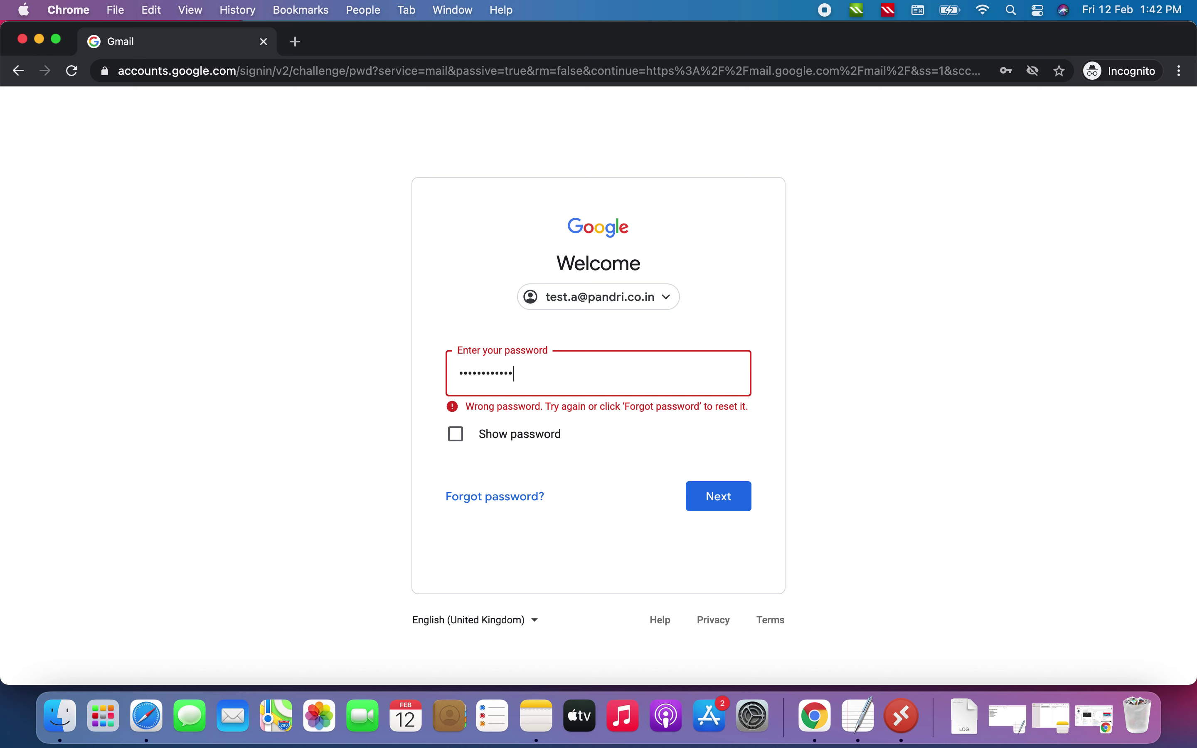
{"action": "key", "text": "BackSpace"}
{"action": "key", "text": "BackSpace"}
{"action": "key", "text": "BackSpace"}
{"action": "key", "text": "BackSpace"}
{"action": "key", "text": "BackSpace"}
{"action": "key", "text": "BackSpace"}
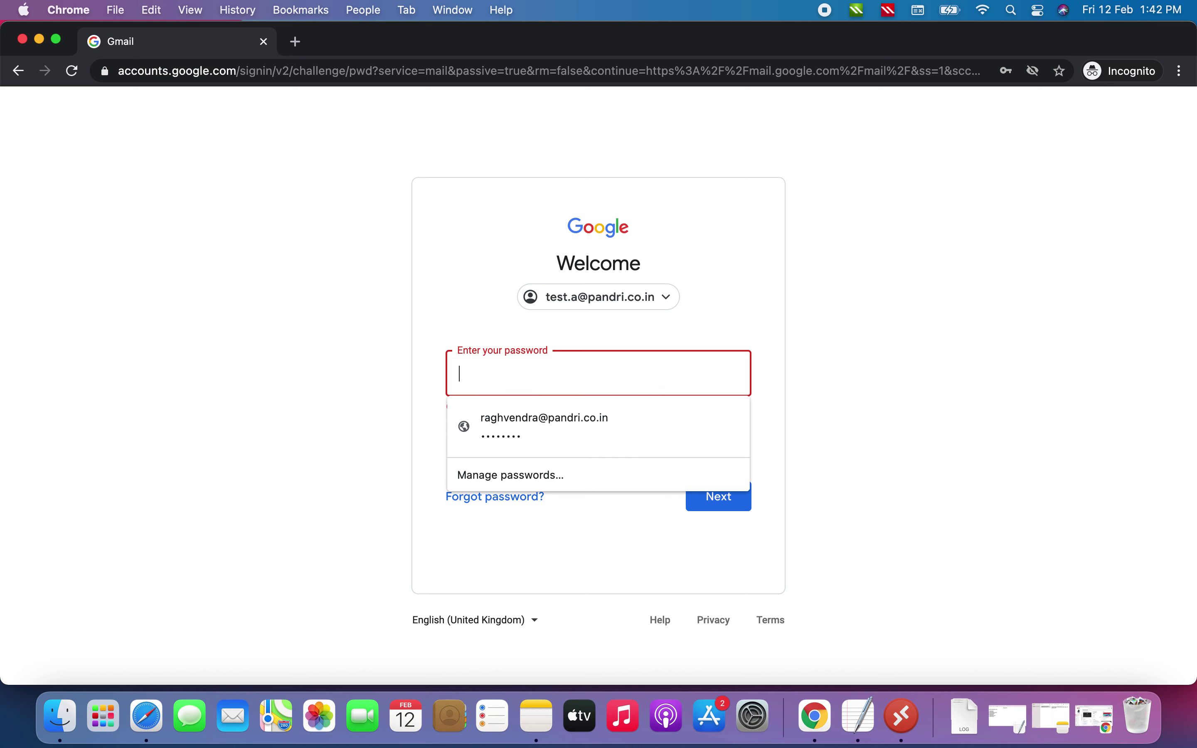
{"action": "type", "text": "•••••••"}
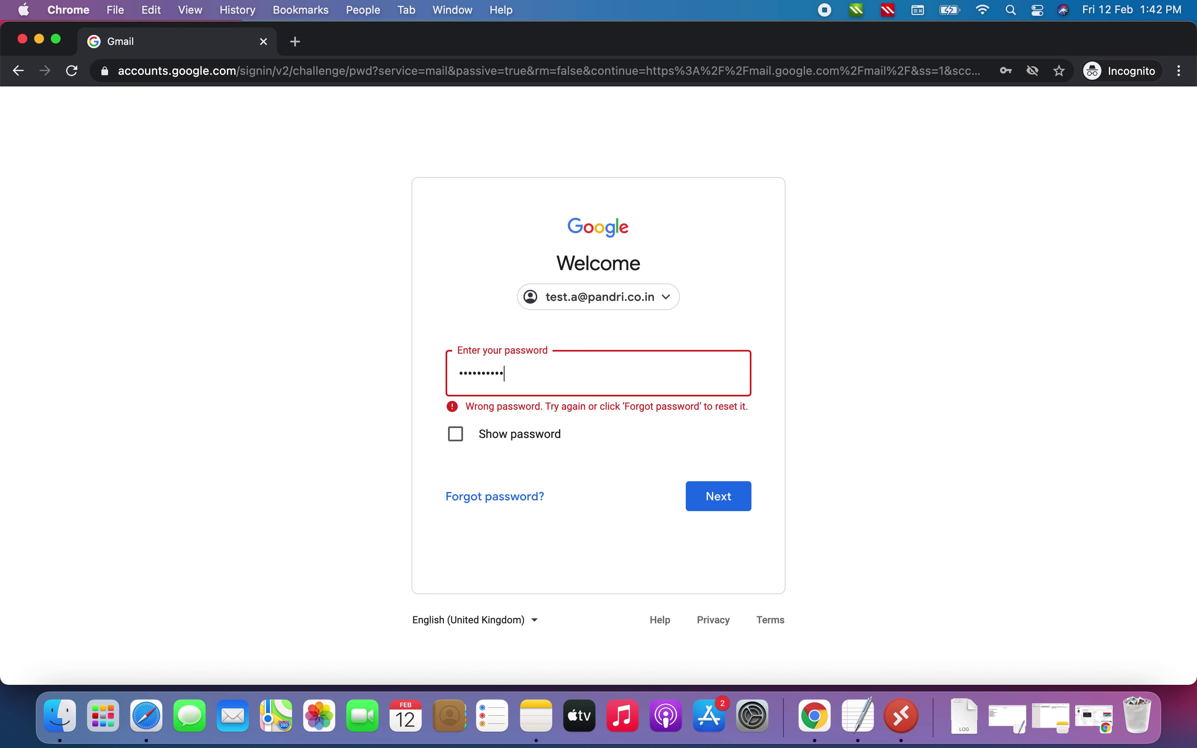
{"action": "type", "text": "••"}
{"action": "key", "text": "Return"}
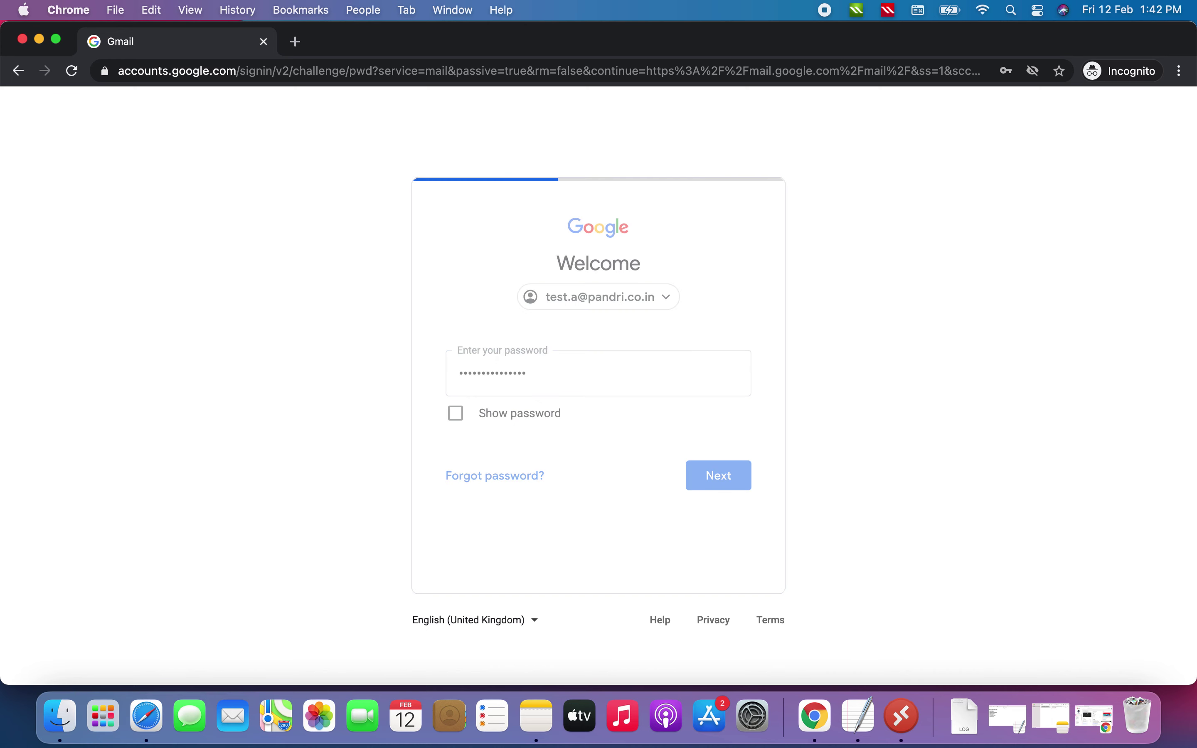
{"action": "type", "text": "•••••••••••"}
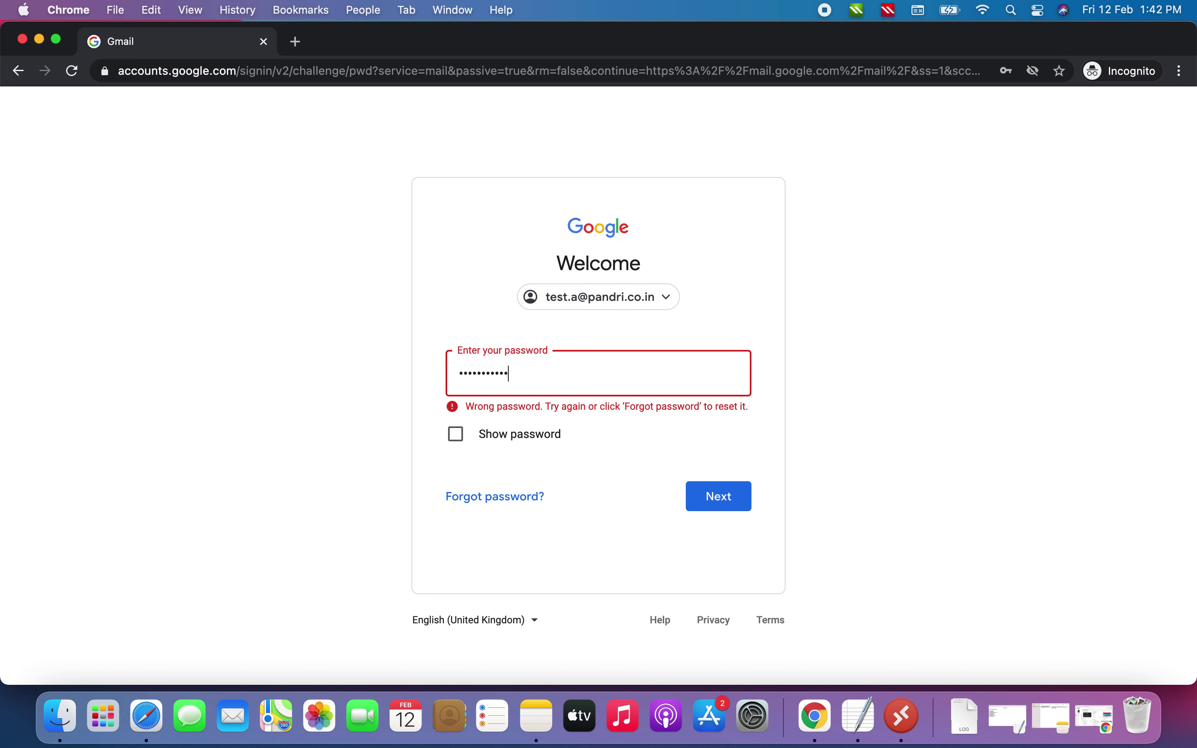
{"action": "type", "text": "••"}
{"action": "key", "text": "Return"}
{"action": "key", "text": "super+Tab"}
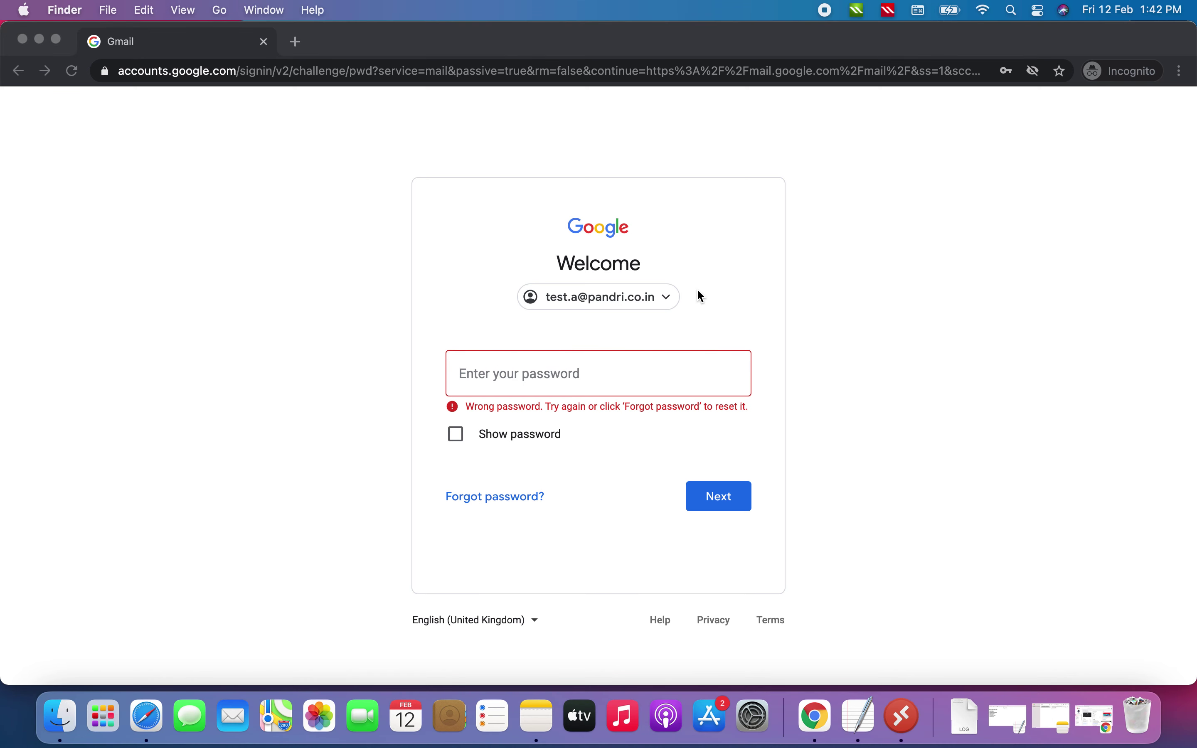
Return to the Admin console, open test A's user details, and start a password reset
{"action": "left_click", "coordinate": [41, 40]}
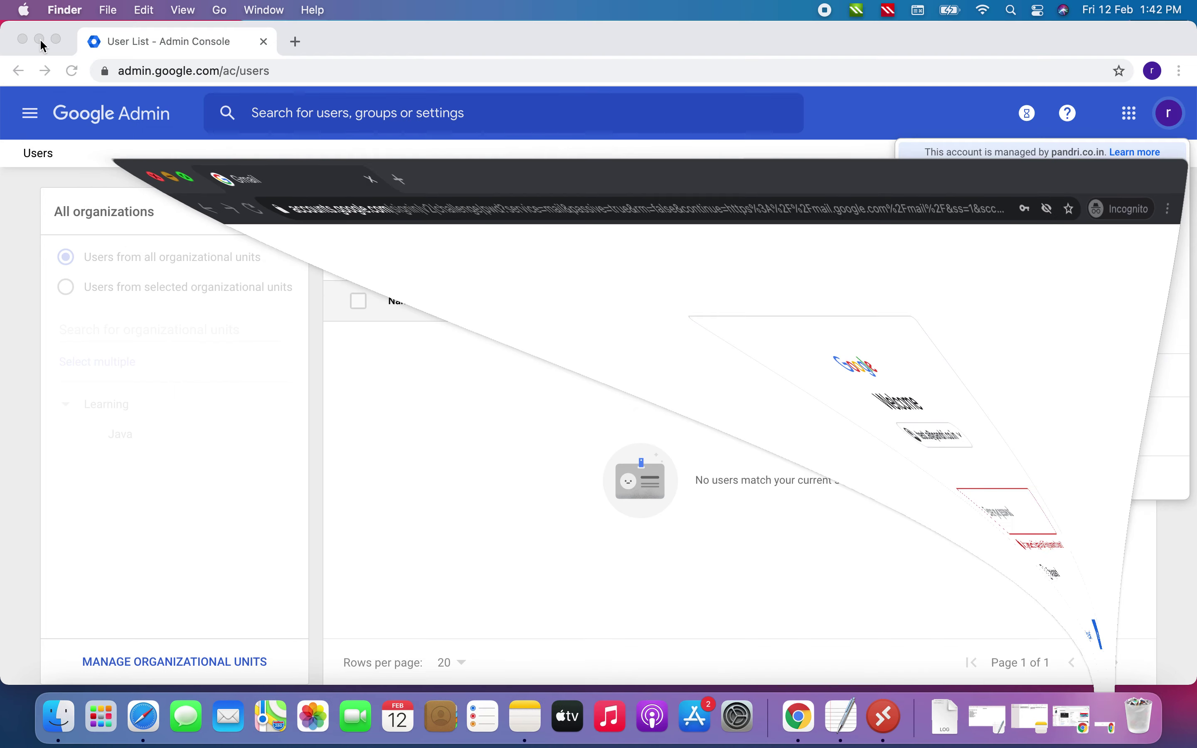
{"action": "left_click", "coordinate": [471, 426]}
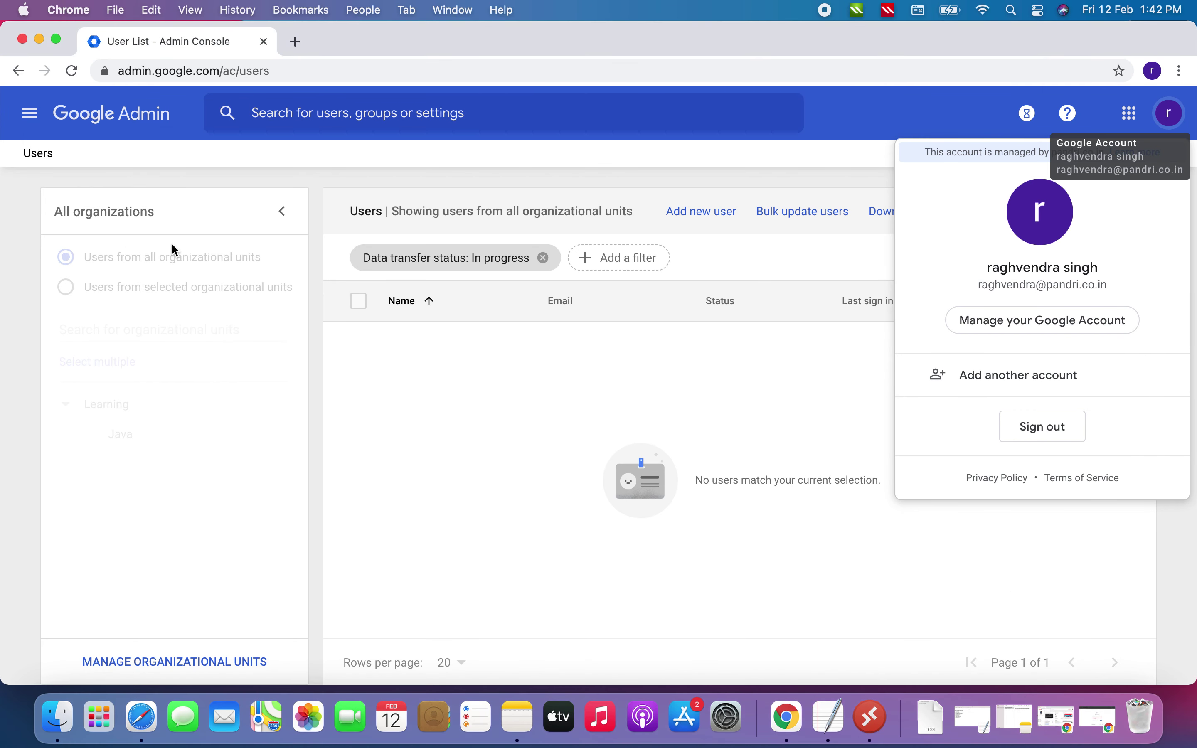
{"action": "left_click", "coordinate": [33, 118]}
{"action": "left_click", "coordinate": [82, 183]}
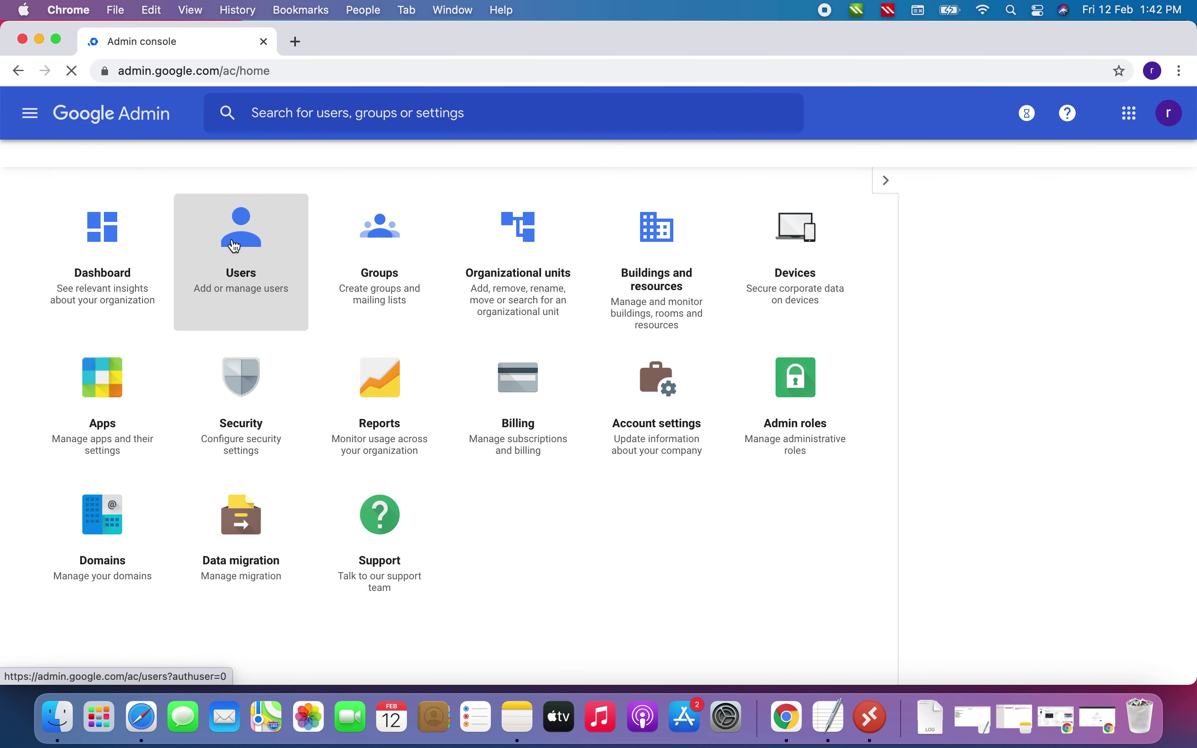
{"action": "left_click", "coordinate": [235, 246]}
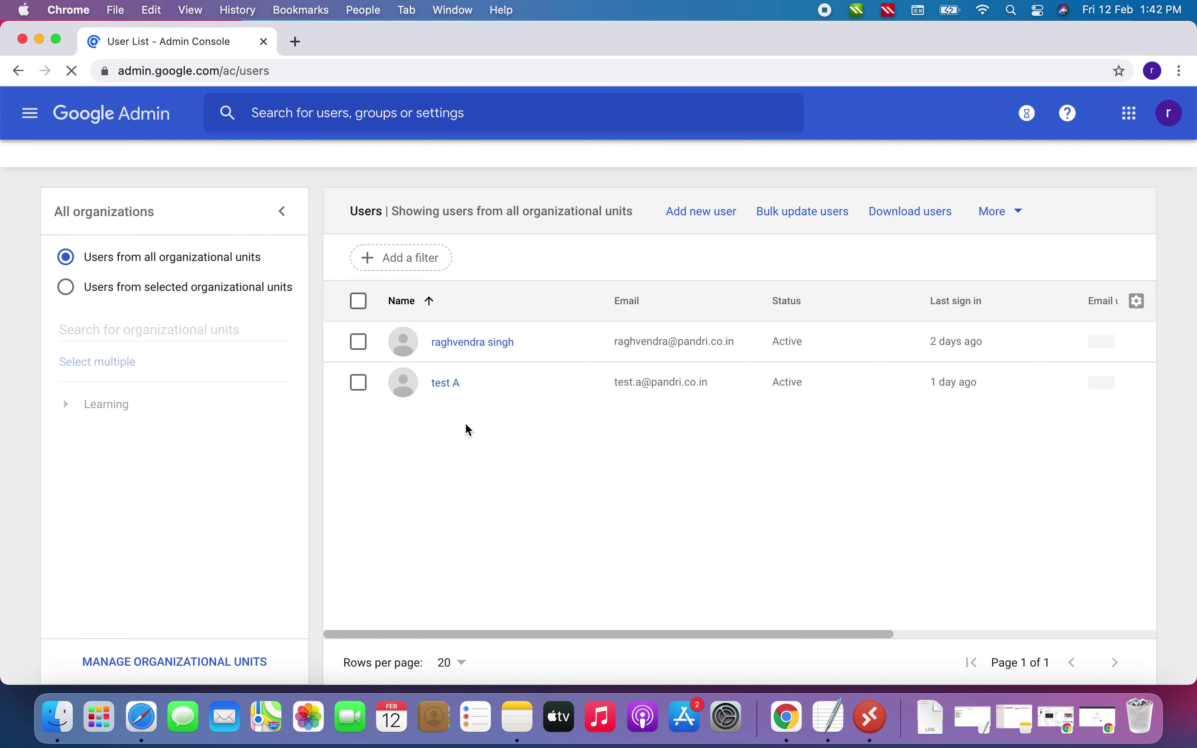
{"action": "left_click", "coordinate": [445, 385]}
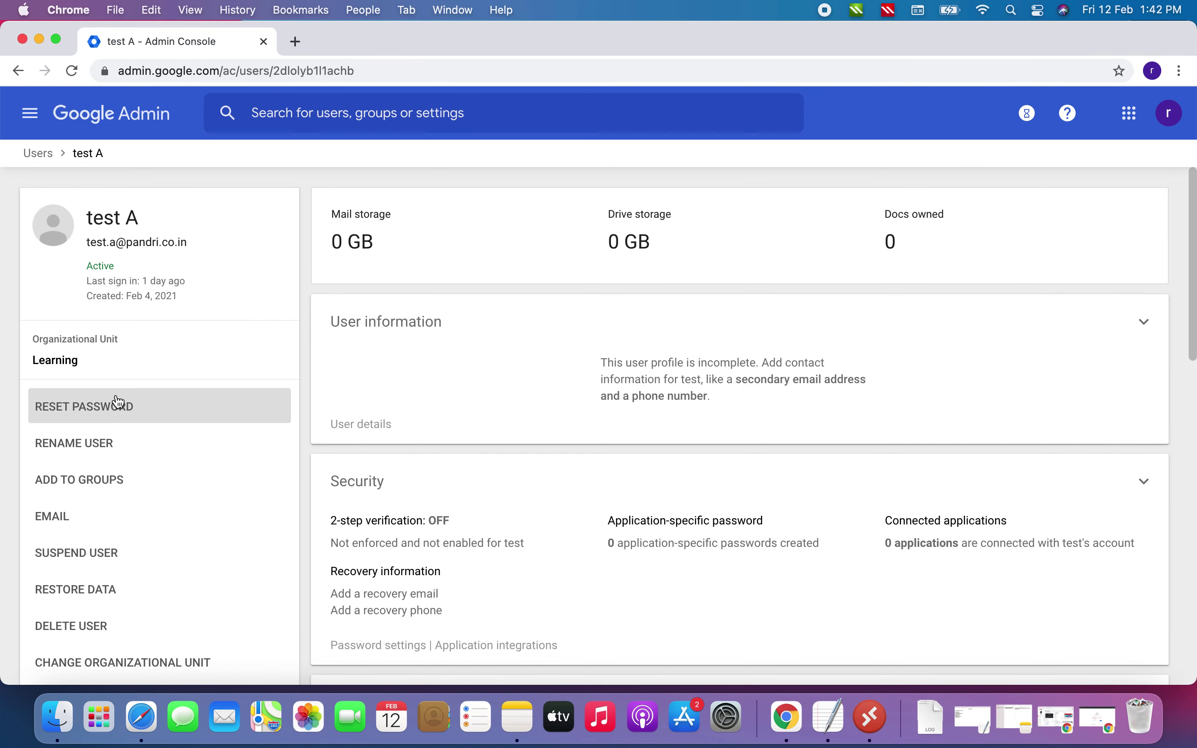
{"action": "left_click", "coordinate": [88, 419]}
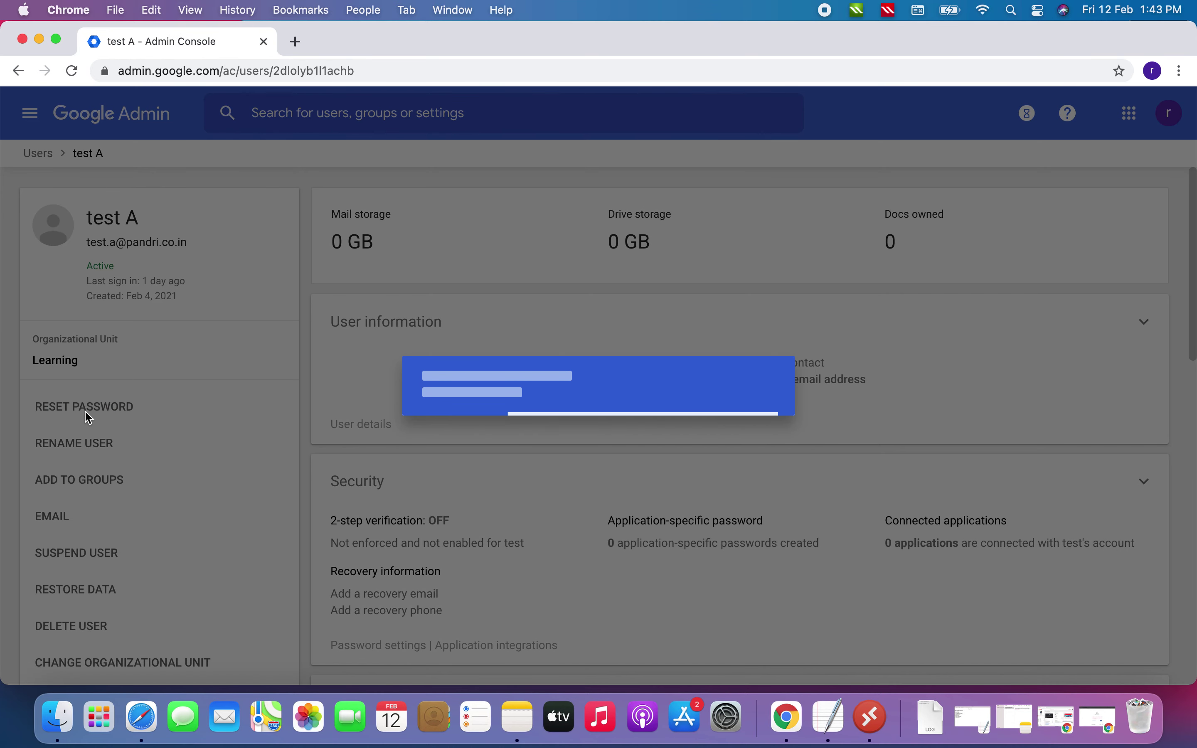
Set a new typed password for test A, fixing it after rejection, and close the confirmation
{"action": "left_click", "coordinate": [459, 387]}
{"action": "left_click", "coordinate": [438, 450]}
{"action": "left_click", "coordinate": [484, 391]}
{"action": "type", "text": "••••"}
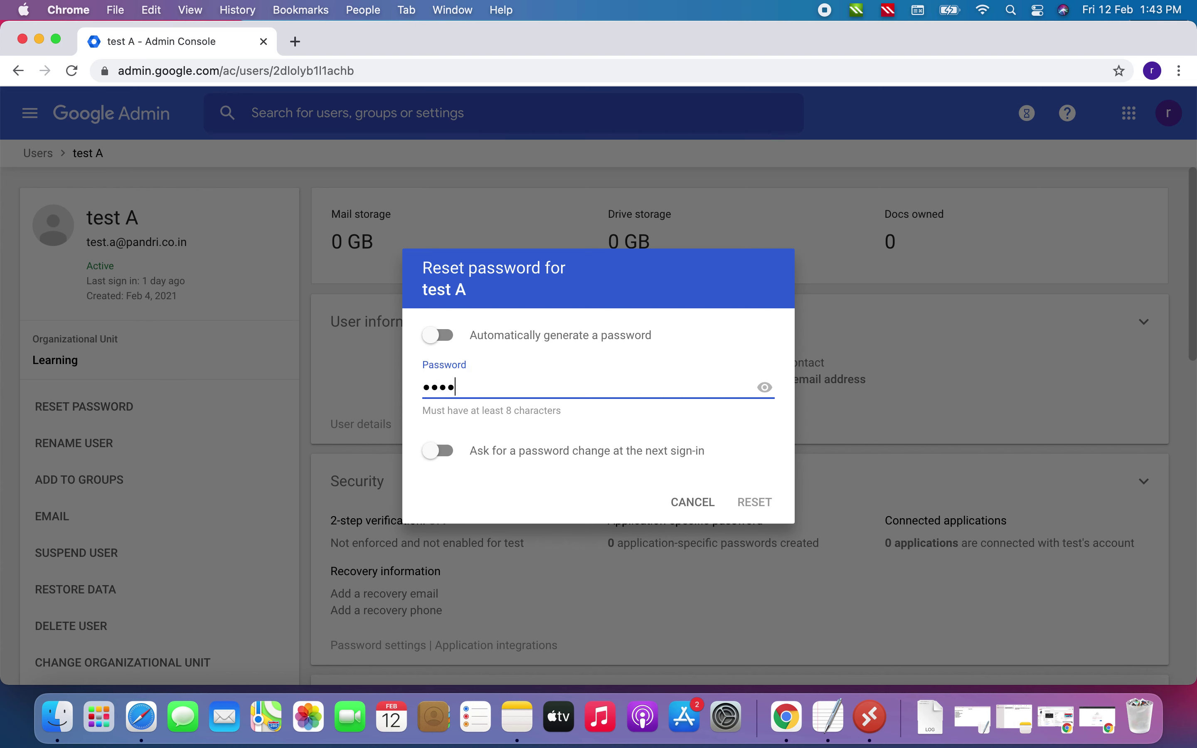
{"action": "type", "text": "••••"}
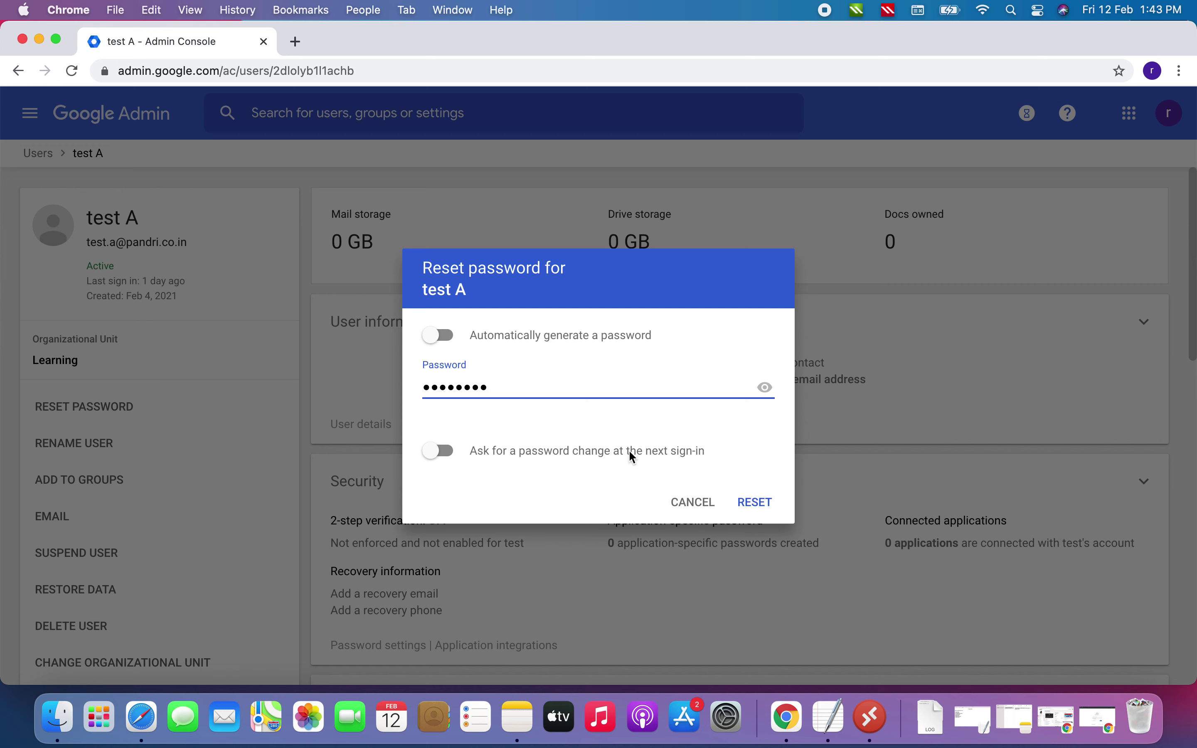
{"action": "left_click", "coordinate": [756, 503]}
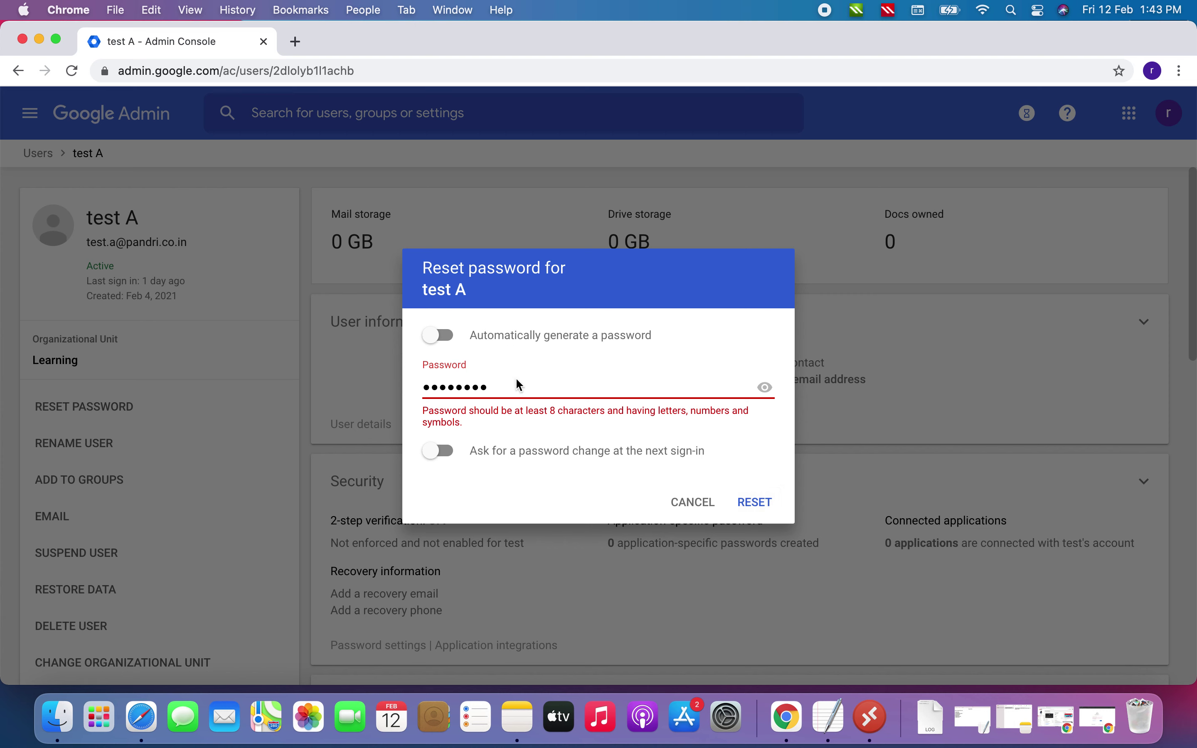
{"action": "key", "text": "BackSpace"}
{"action": "key", "text": "BackSpace"}
{"action": "key", "text": "BackSpace"}
{"action": "key", "text": "BackSpace"}
{"action": "key", "text": "BackSpace"}
{"action": "type", "text": "aaa"}
{"action": "left_click", "coordinate": [756, 503]}
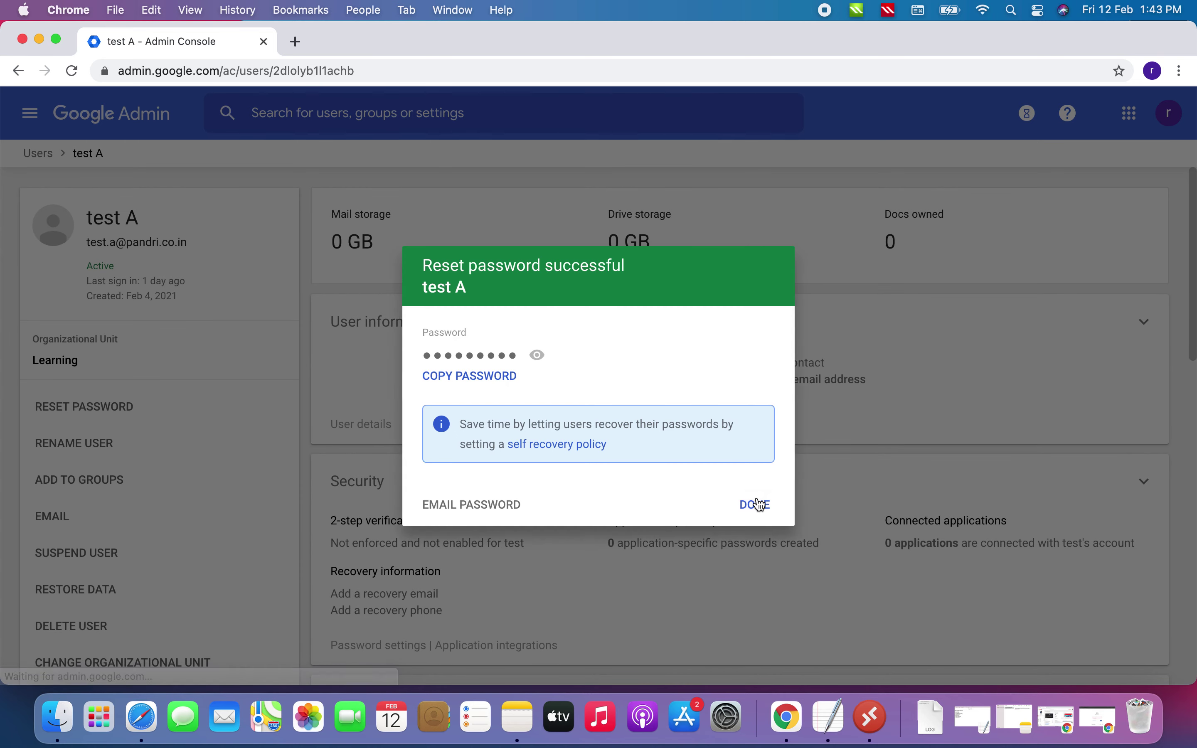
{"action": "left_click", "coordinate": [760, 507]}
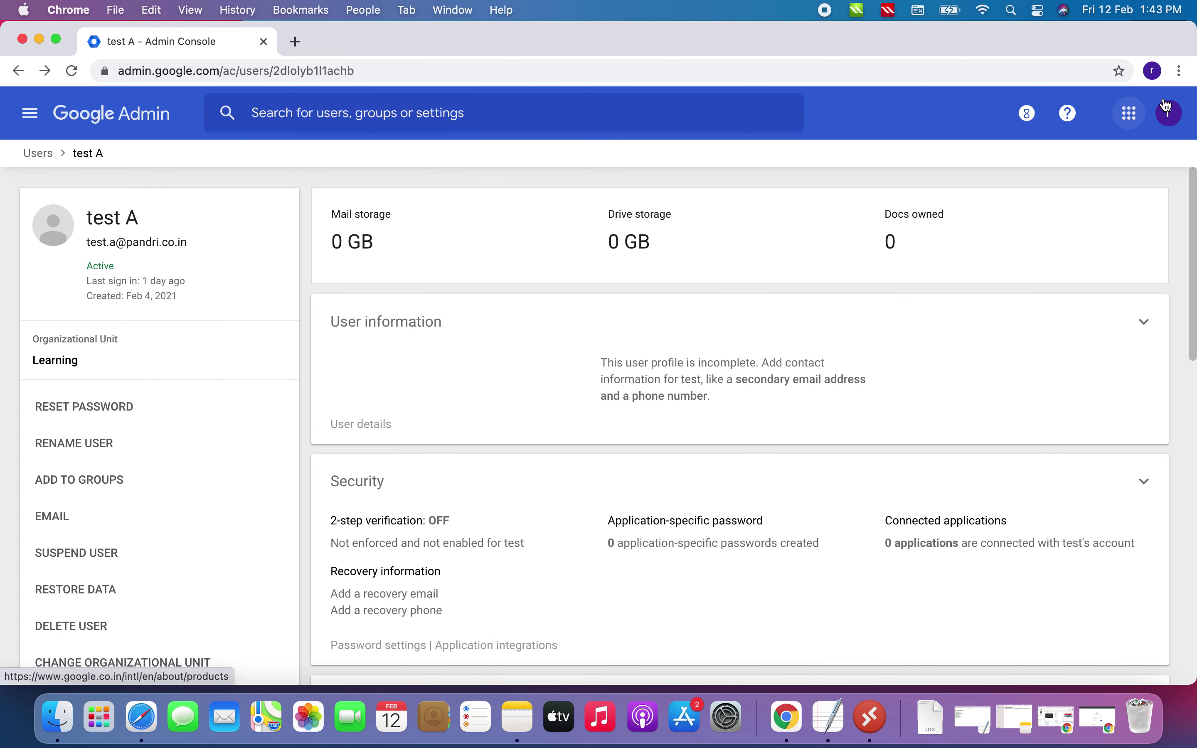
{"action": "left_click", "coordinate": [1180, 71]}
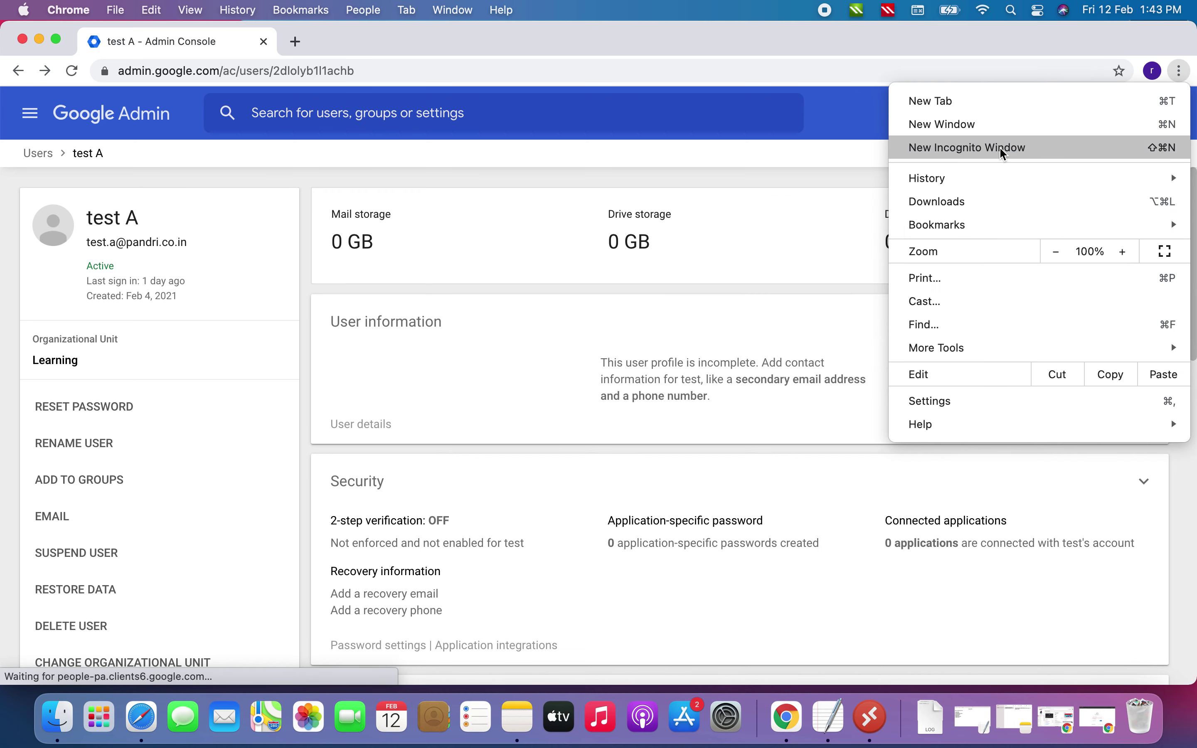
Sign in to Gmail as test A in the incognito window with the new password
{"action": "left_click", "coordinate": [1101, 720]}
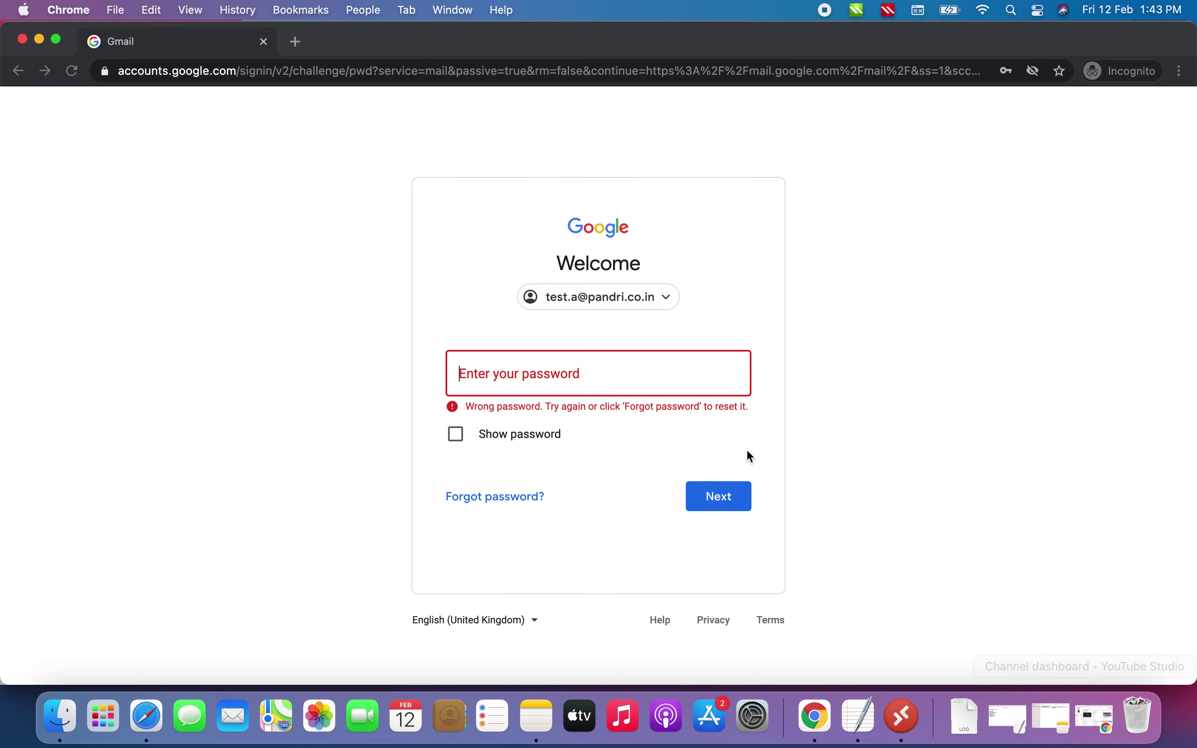
{"action": "left_click", "coordinate": [609, 396]}
{"action": "type", "text": "••"}
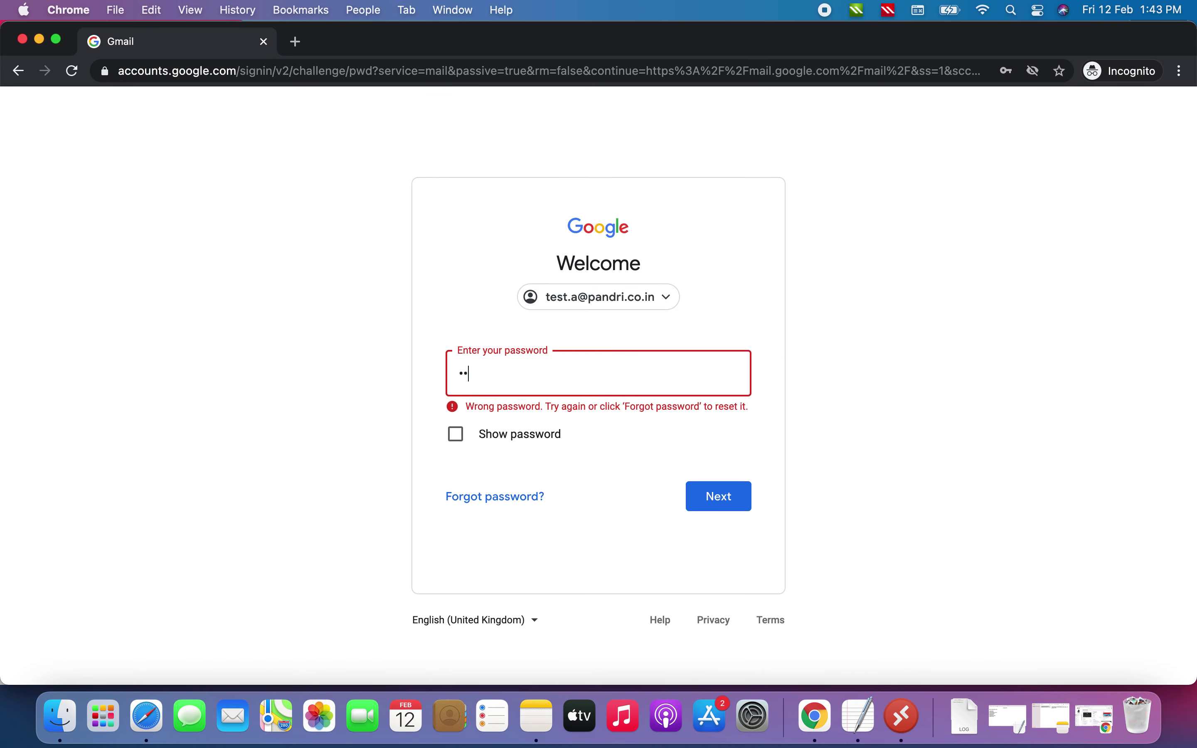
{"action": "type", "text": "••••••"}
{"action": "left_click", "coordinate": [731, 497]}
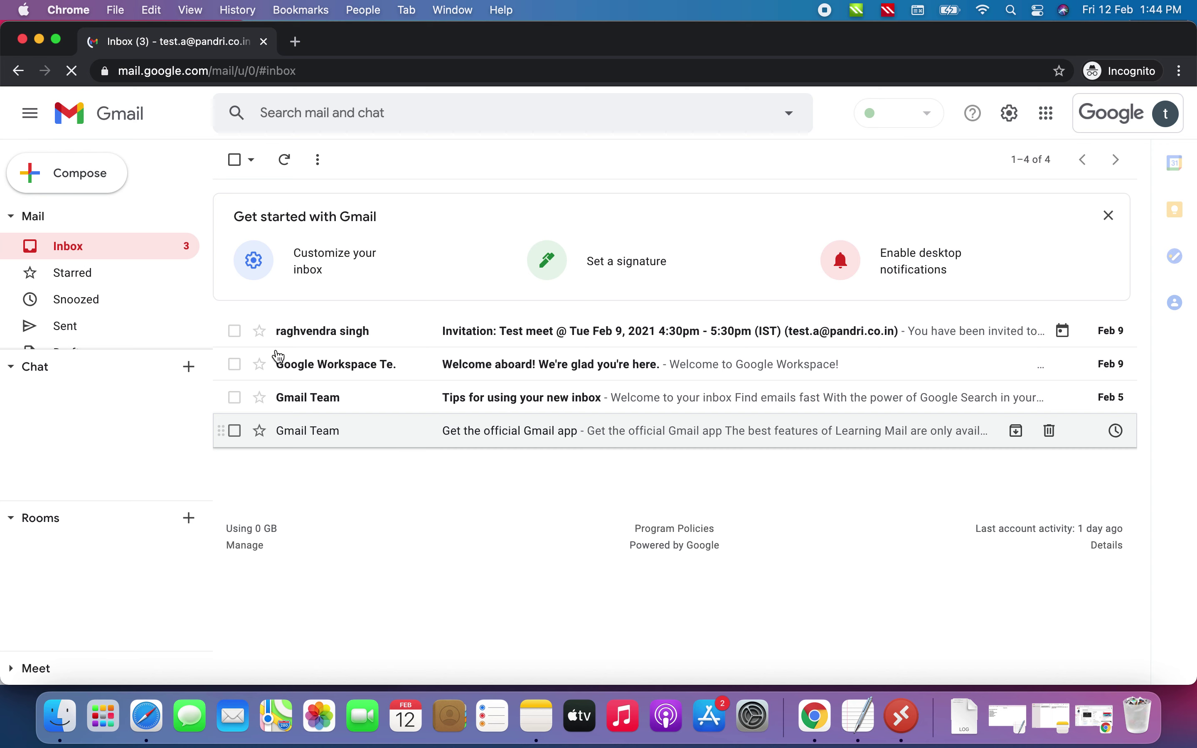
Expand test A's Gmail folder list to show Important, Scheduled and All Mail, then open Google apps
{"action": "left_click", "coordinate": [71, 250]}
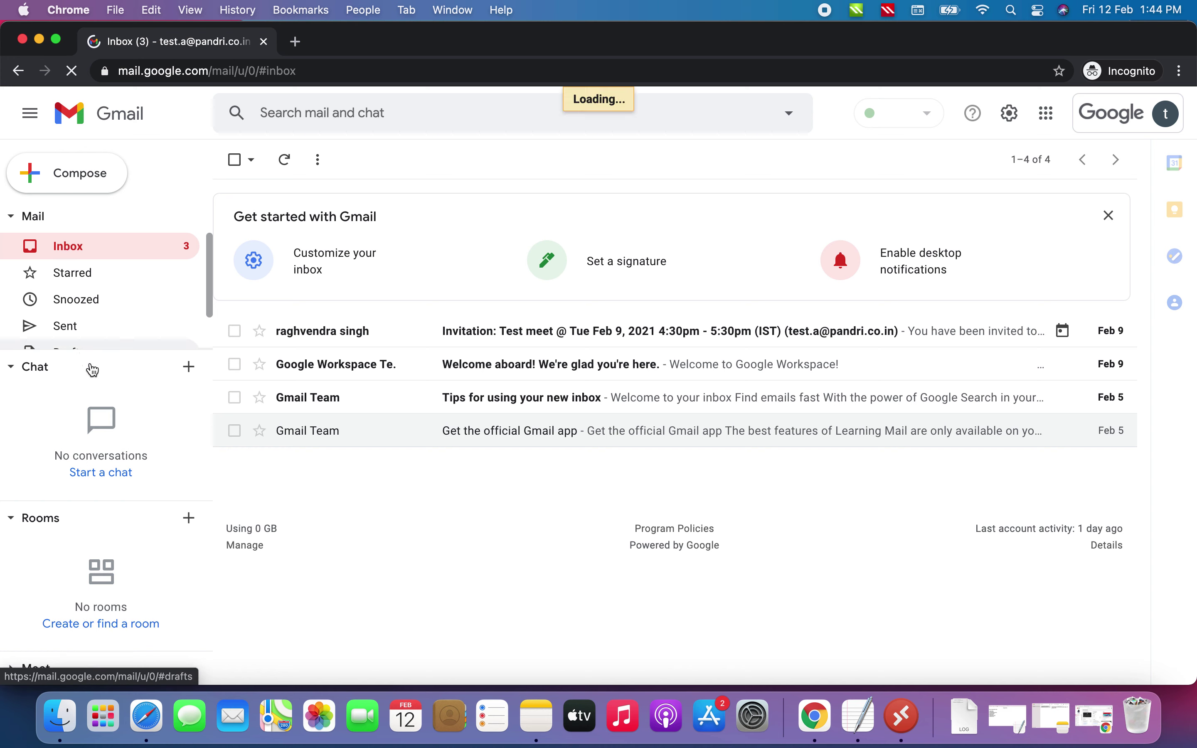
{"action": "left_click_drag", "start_coordinate": [97, 353], "coordinate": [93, 466]}
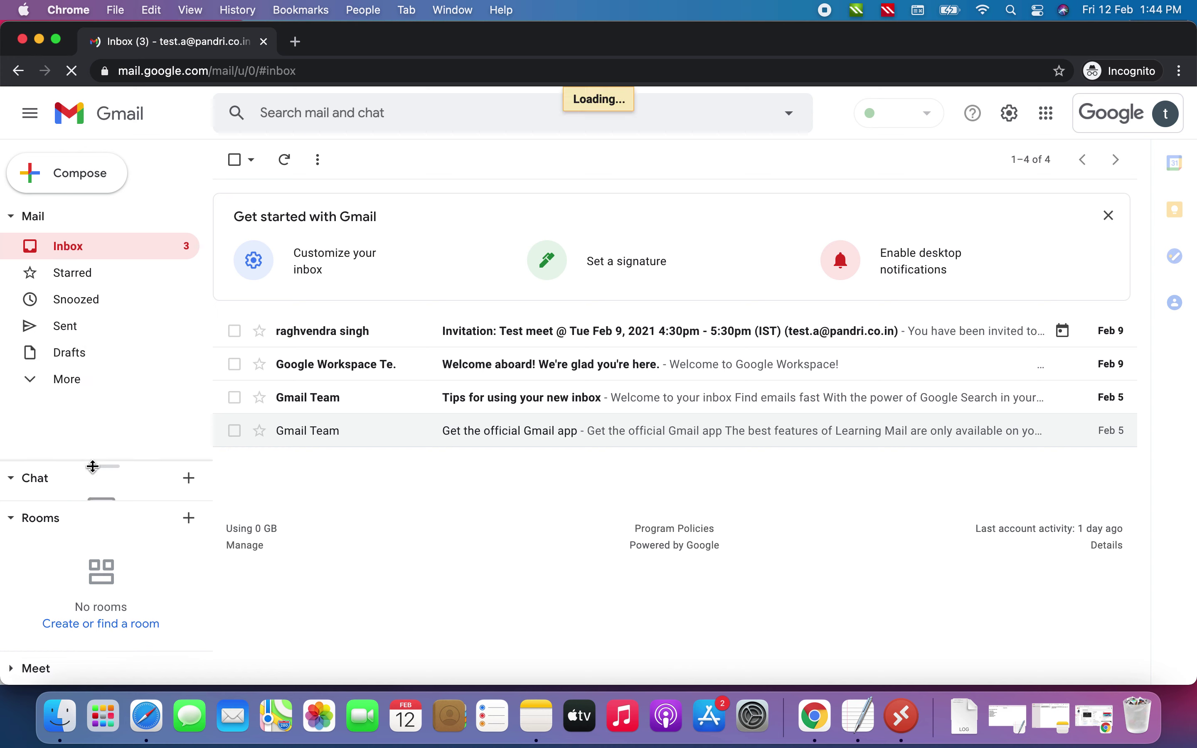
{"action": "left_click", "coordinate": [35, 379]}
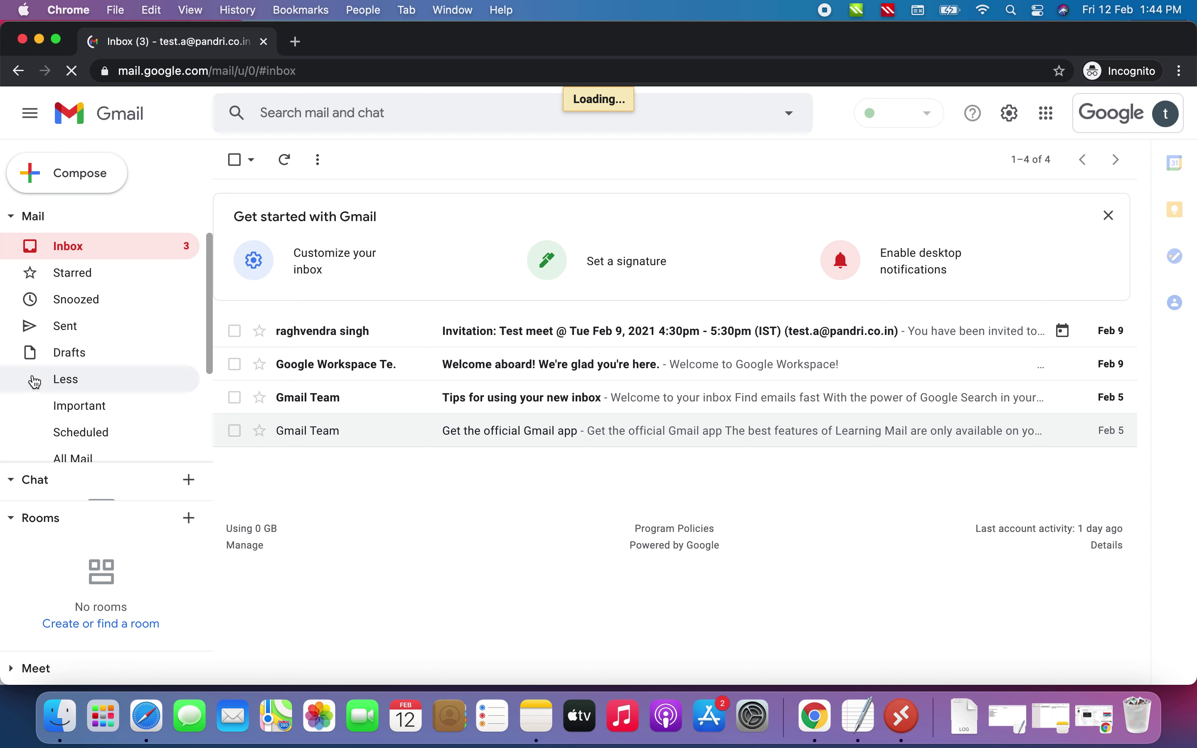
{"action": "scroll", "coordinate": [119, 371], "scroll_direction": "down", "scroll_amount": 3}
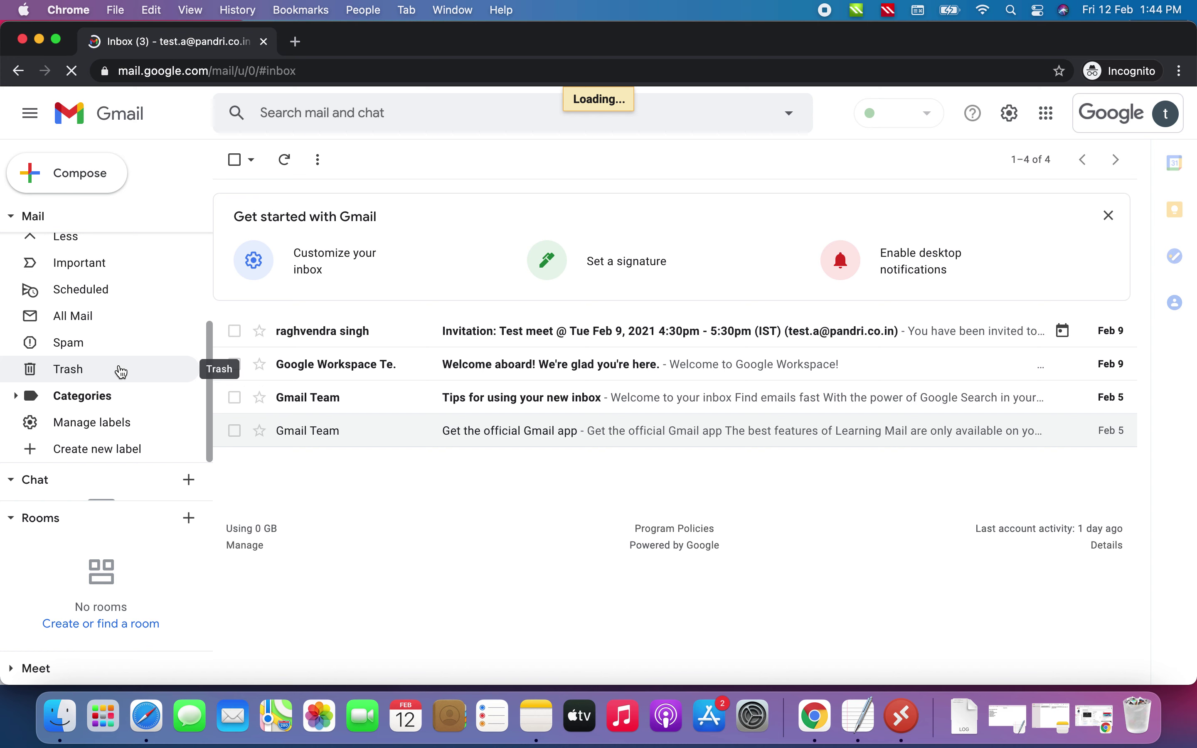
{"action": "scroll", "coordinate": [122, 372], "scroll_direction": "up", "scroll_amount": 3}
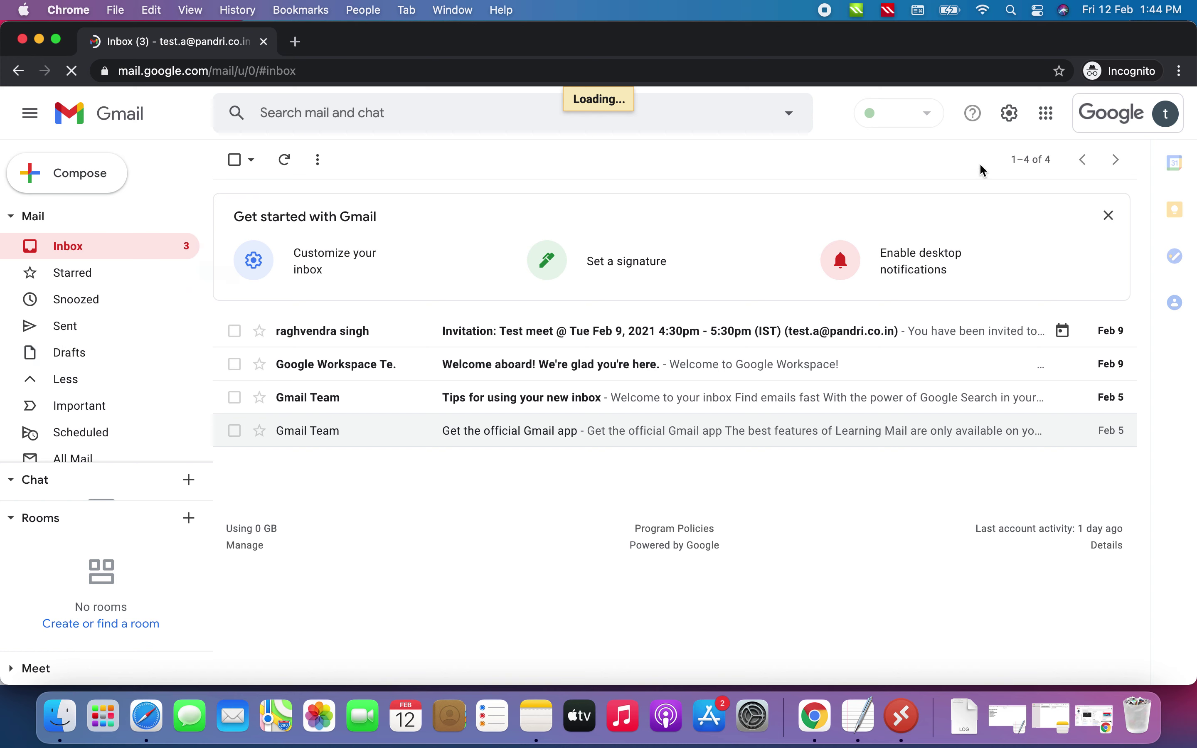
{"action": "left_click", "coordinate": [1051, 121]}
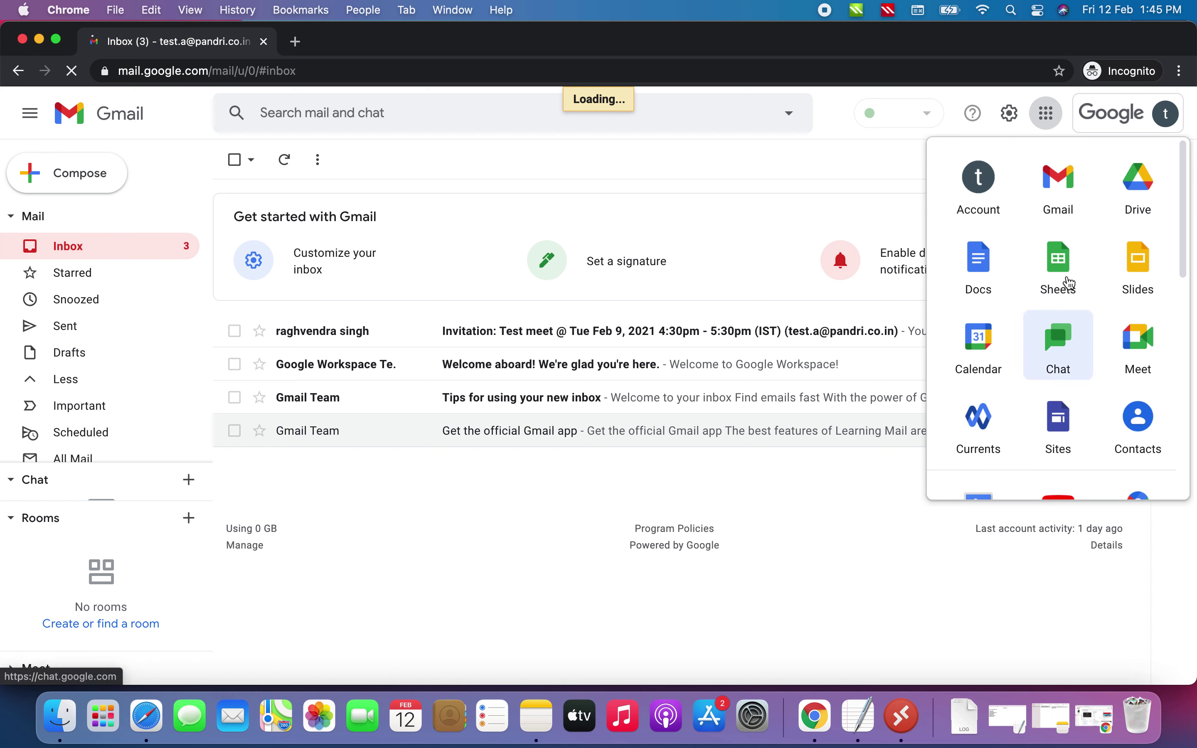
Open test A's empty Google Drive (0 bytes used) and dismiss the desktop-app banner and tip
{"action": "left_click", "coordinate": [1145, 192]}
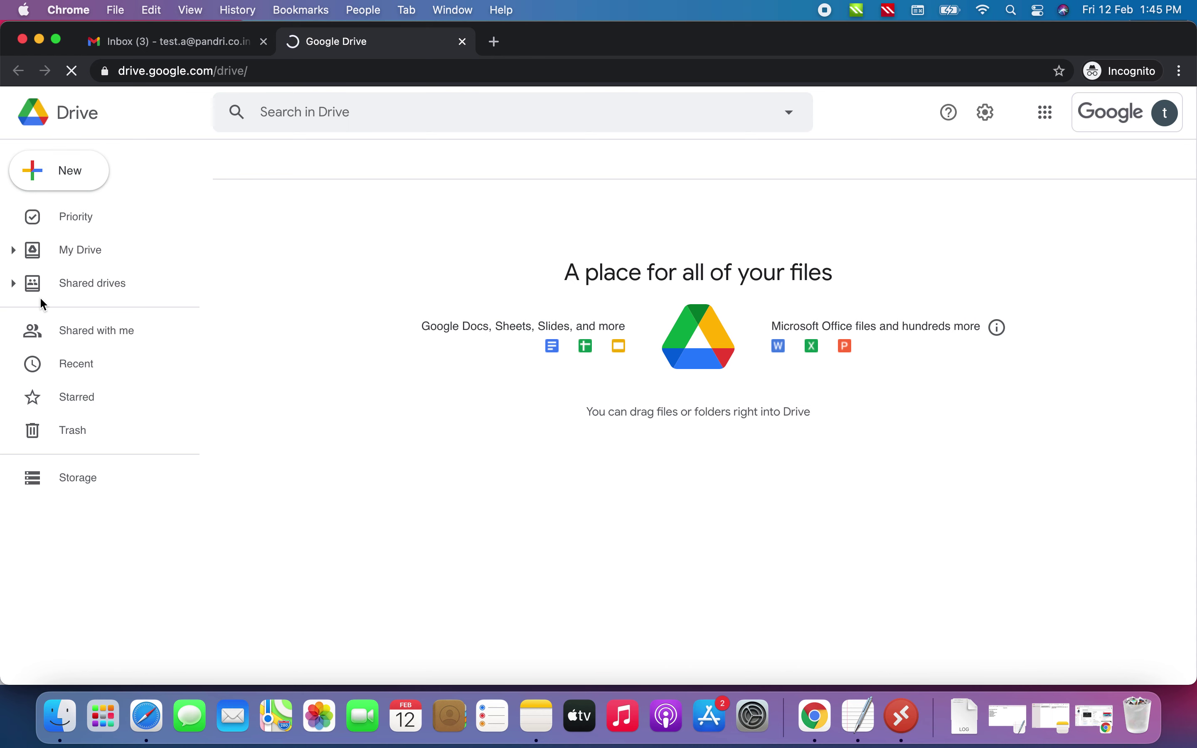
{"action": "left_click", "coordinate": [14, 284]}
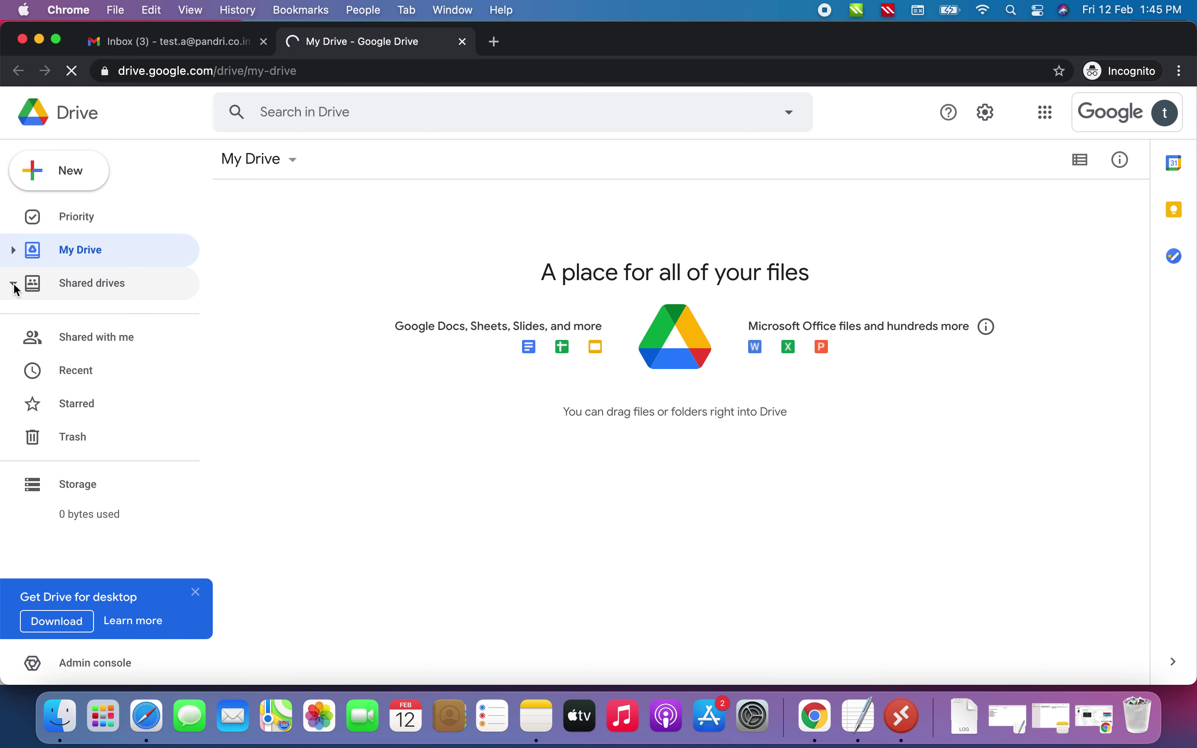
{"action": "left_click", "coordinate": [14, 284]}
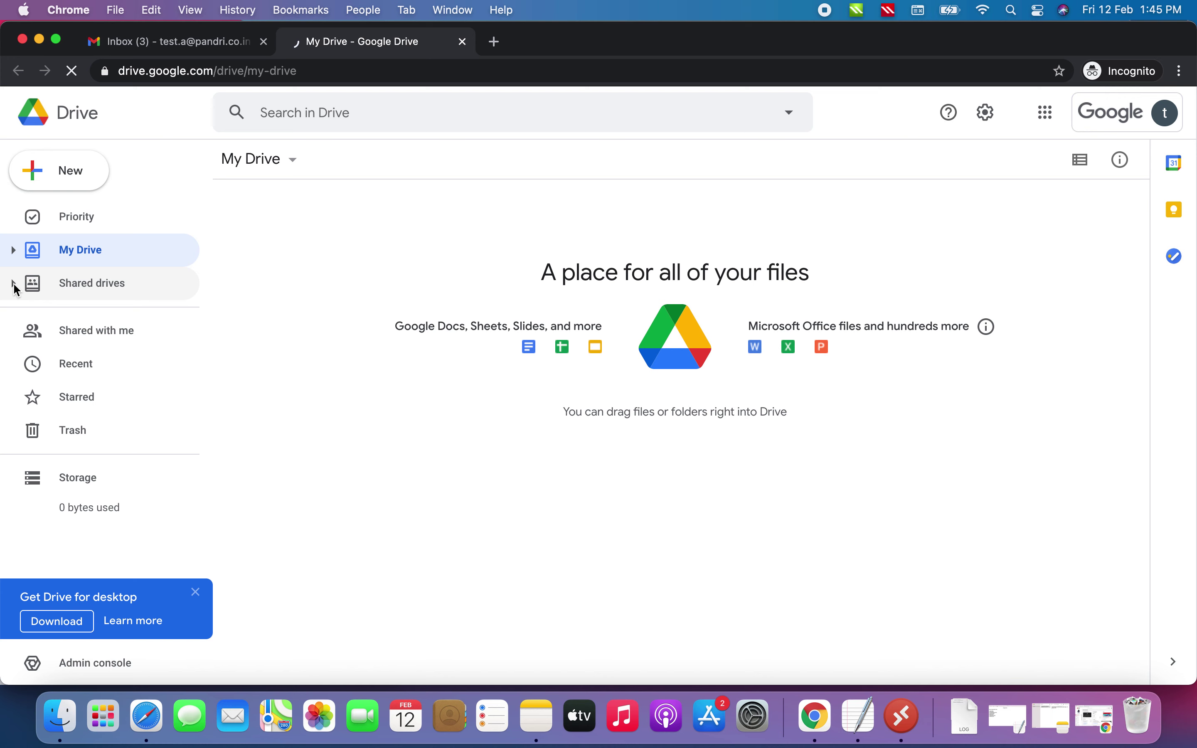
{"action": "left_click", "coordinate": [15, 286]}
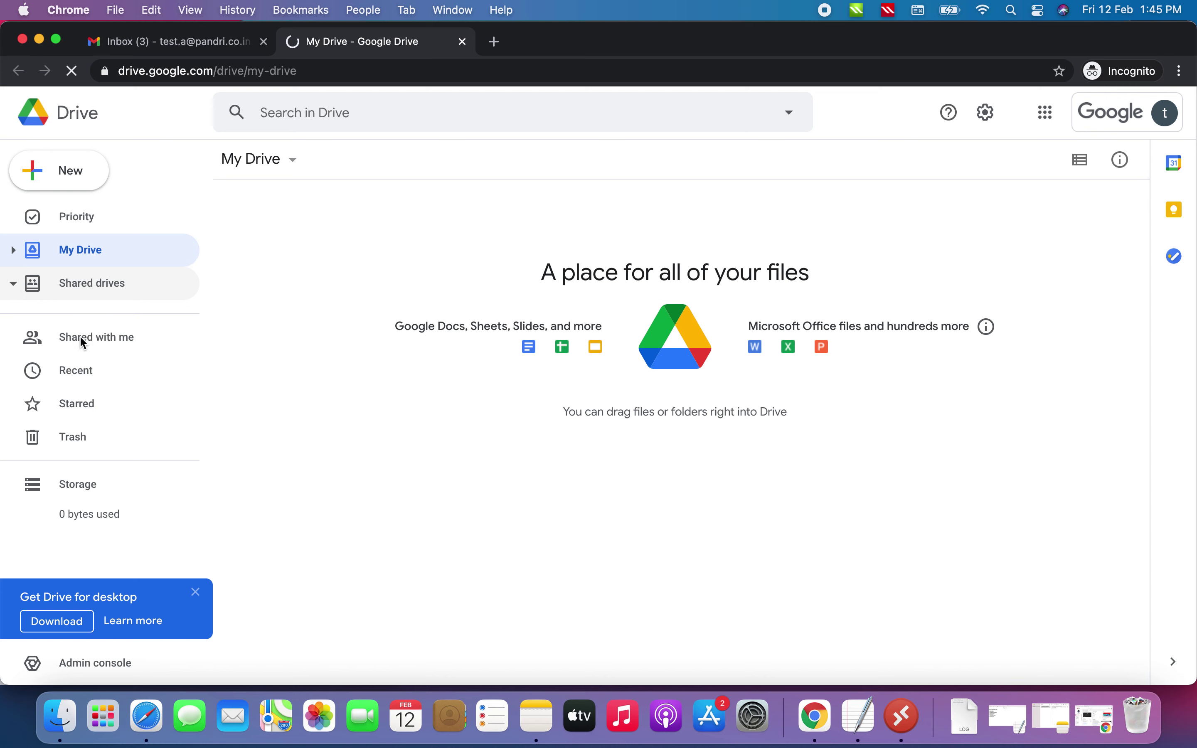
{"action": "left_click", "coordinate": [193, 591]}
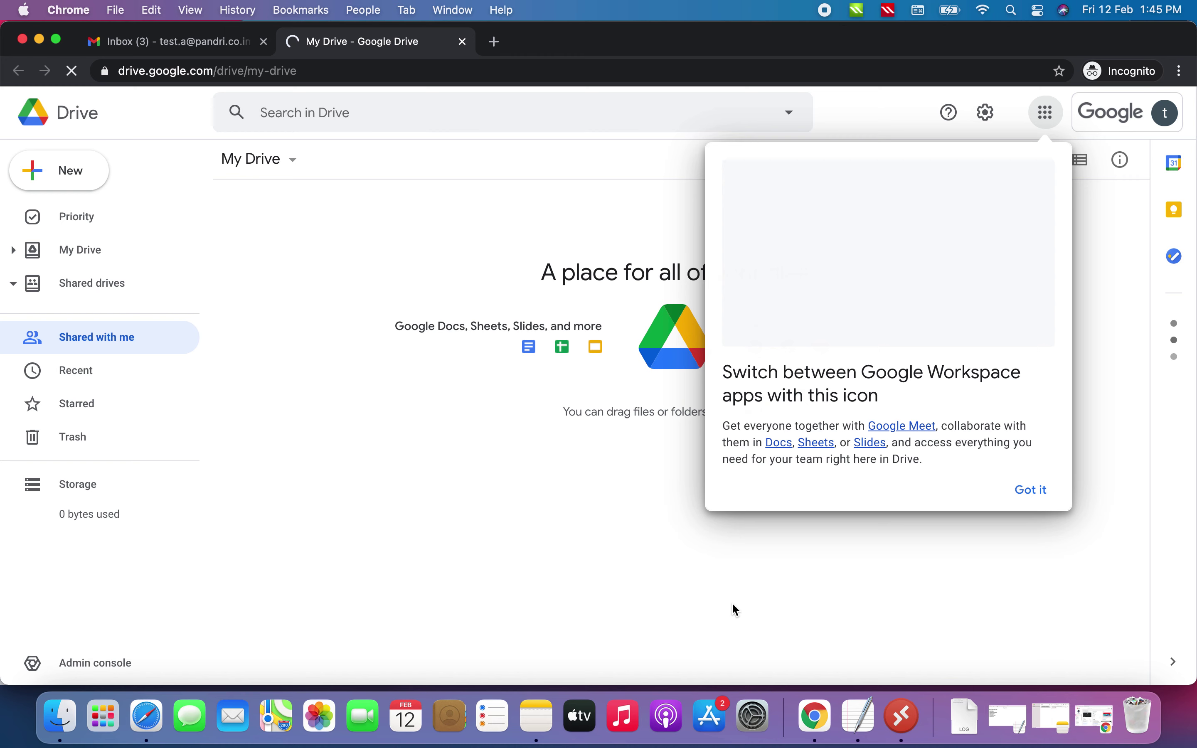
{"action": "left_click", "coordinate": [1034, 497]}
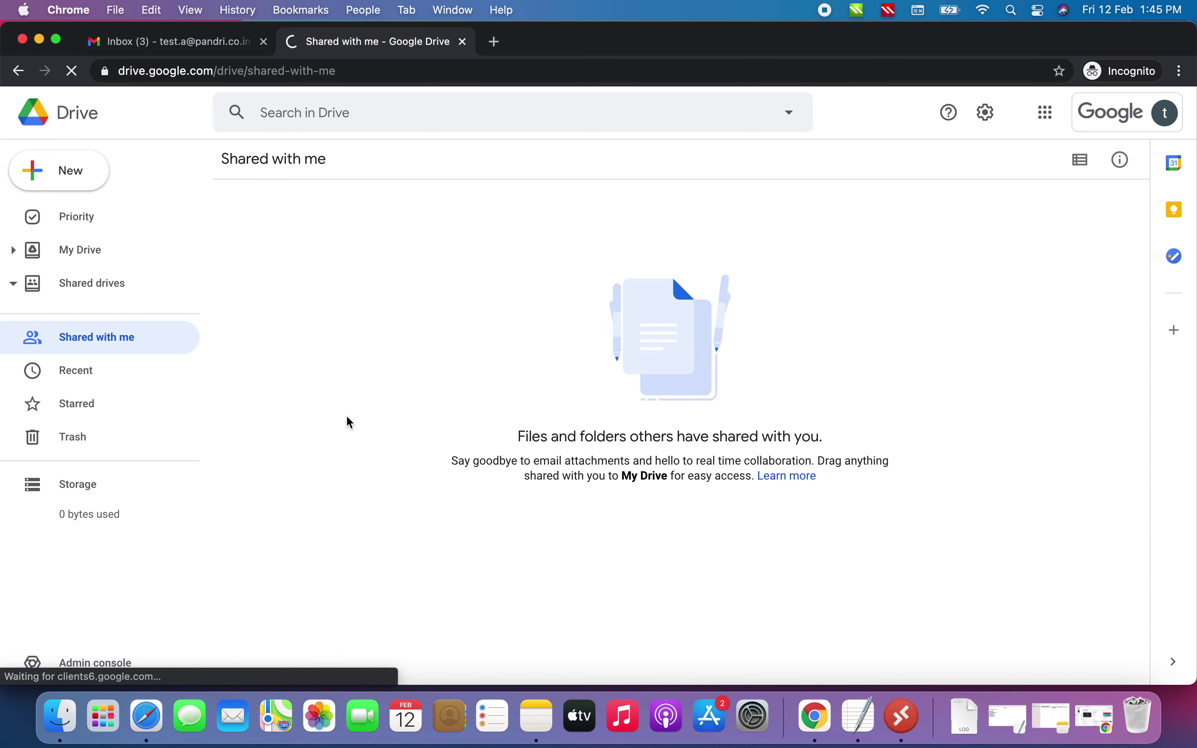
Expand the folder tree and open test A's My Drive
{"action": "left_click", "coordinate": [15, 251]}
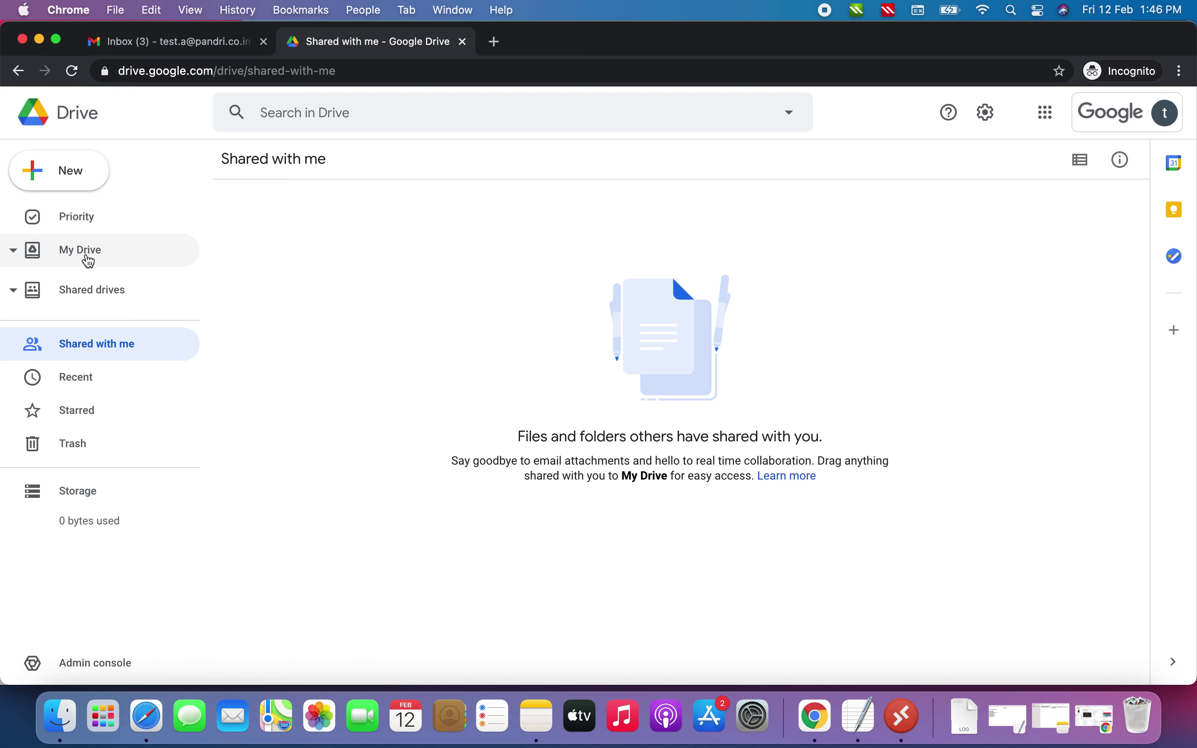
{"action": "left_click", "coordinate": [88, 261]}
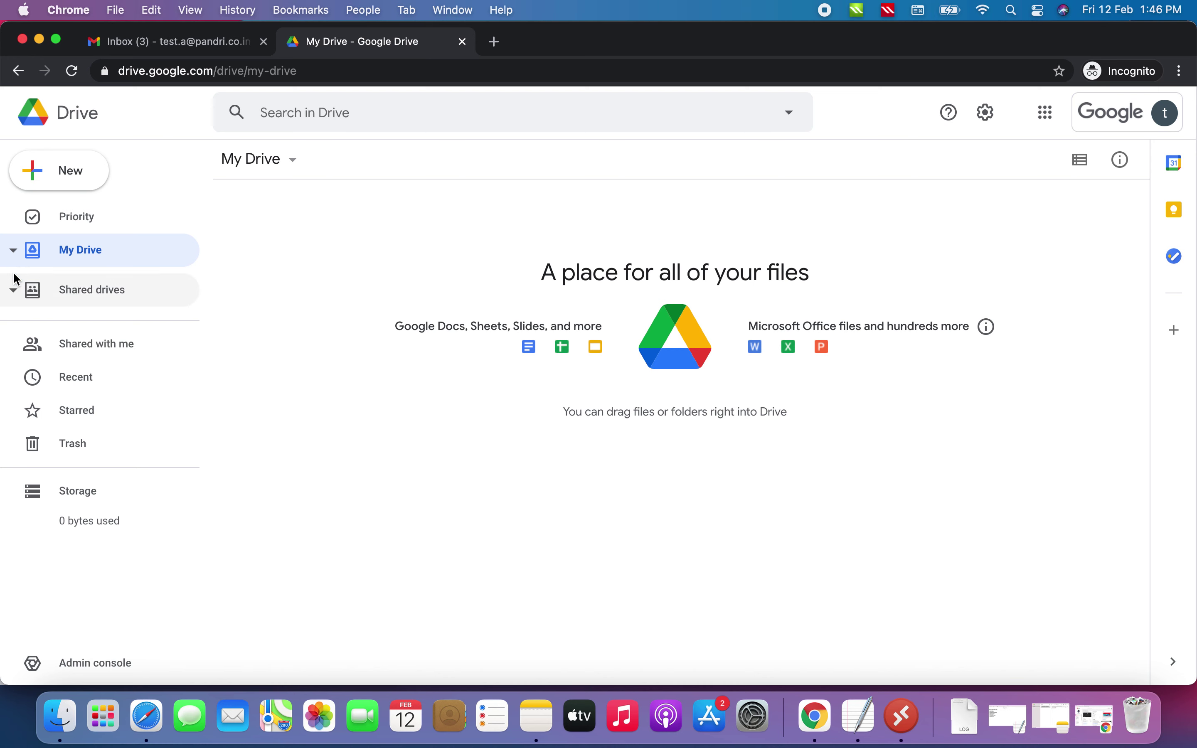
{"action": "left_click", "coordinate": [15, 291]}
{"action": "left_click", "coordinate": [15, 291]}
Confirm Shared with me and Recent are empty, then return to test A's Gmail inbox
{"action": "left_click", "coordinate": [101, 351]}
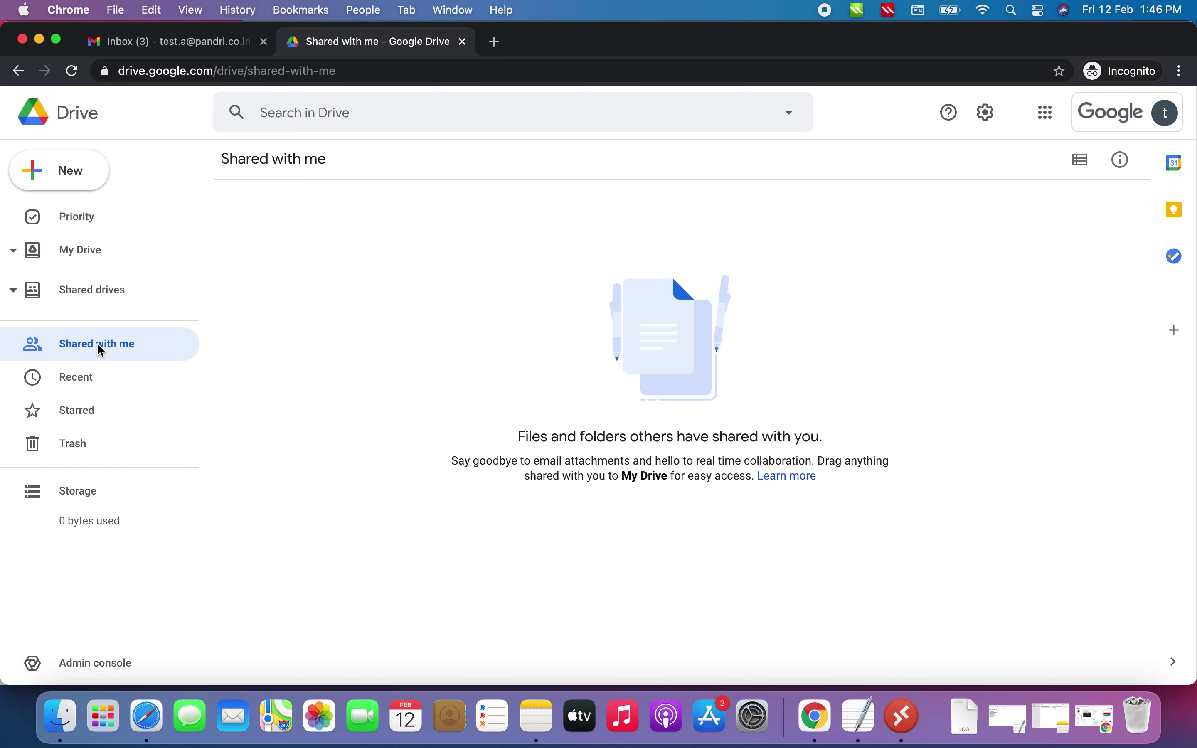
{"action": "left_click", "coordinate": [75, 381]}
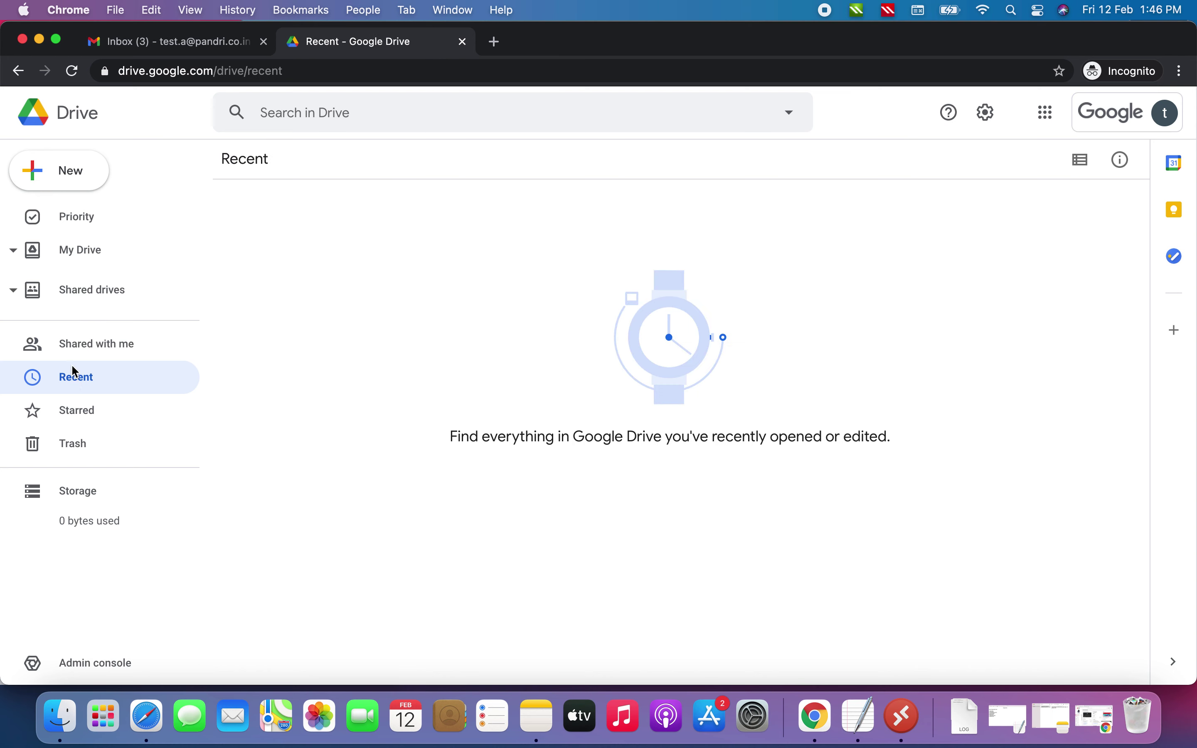
{"action": "left_click", "coordinate": [16, 254]}
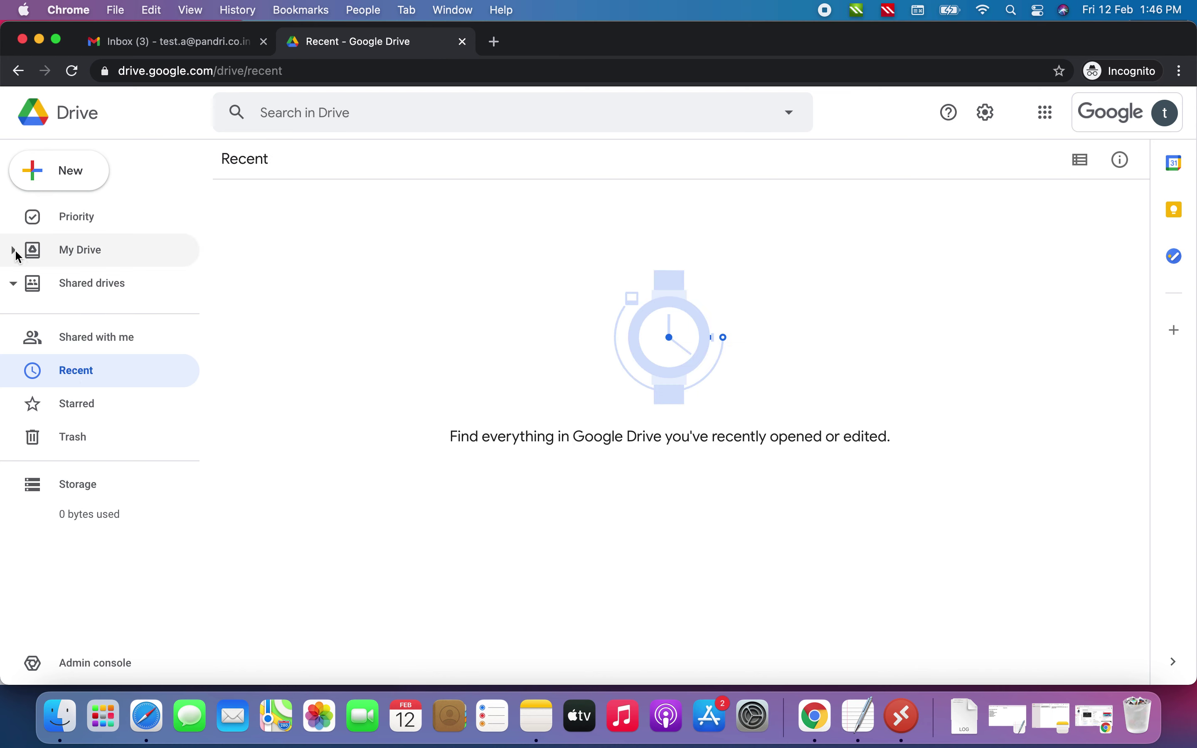
{"action": "left_click", "coordinate": [15, 251]}
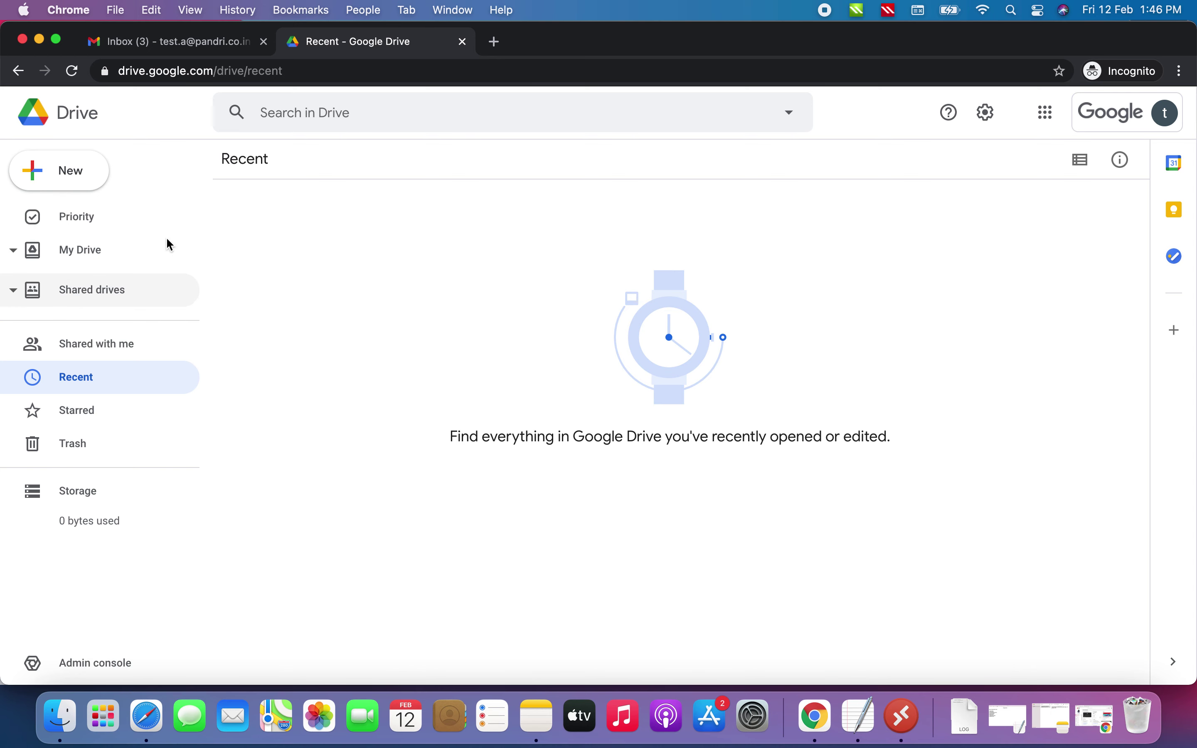
{"action": "left_click", "coordinate": [196, 43]}
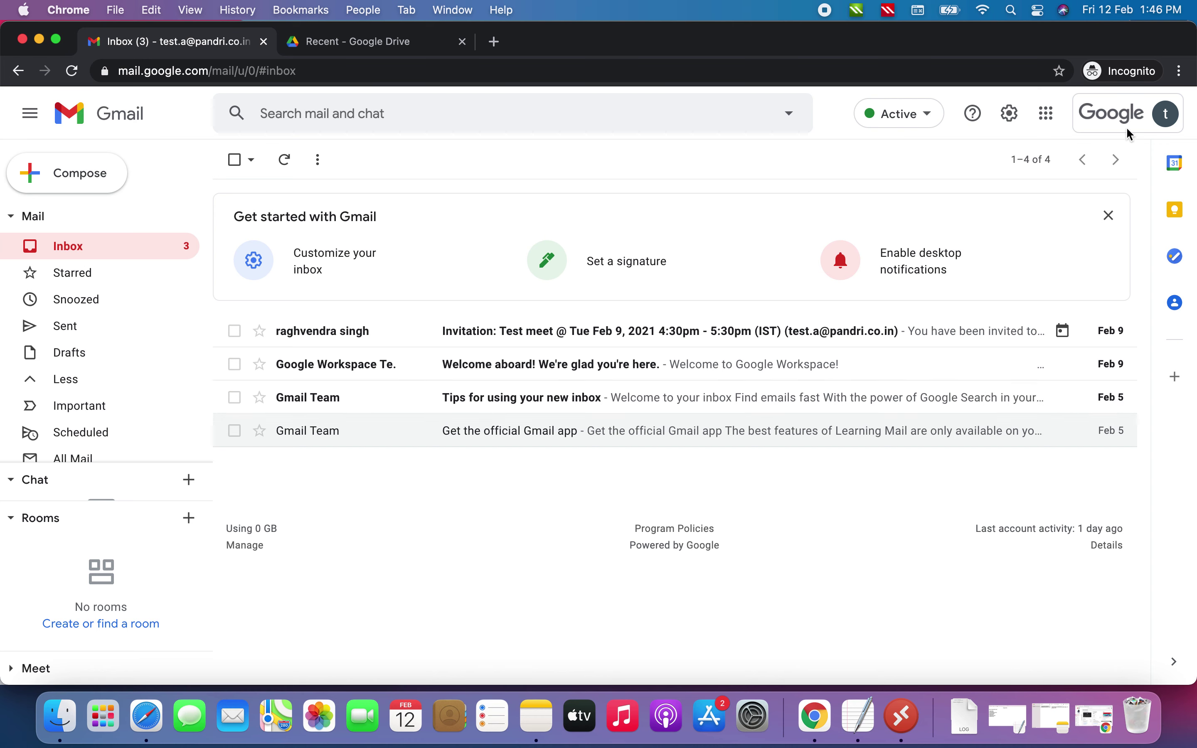
Start an add-another-account sign-in and minimize the incognito window to reveal test A's Admin page
{"action": "left_click", "coordinate": [1114, 124]}
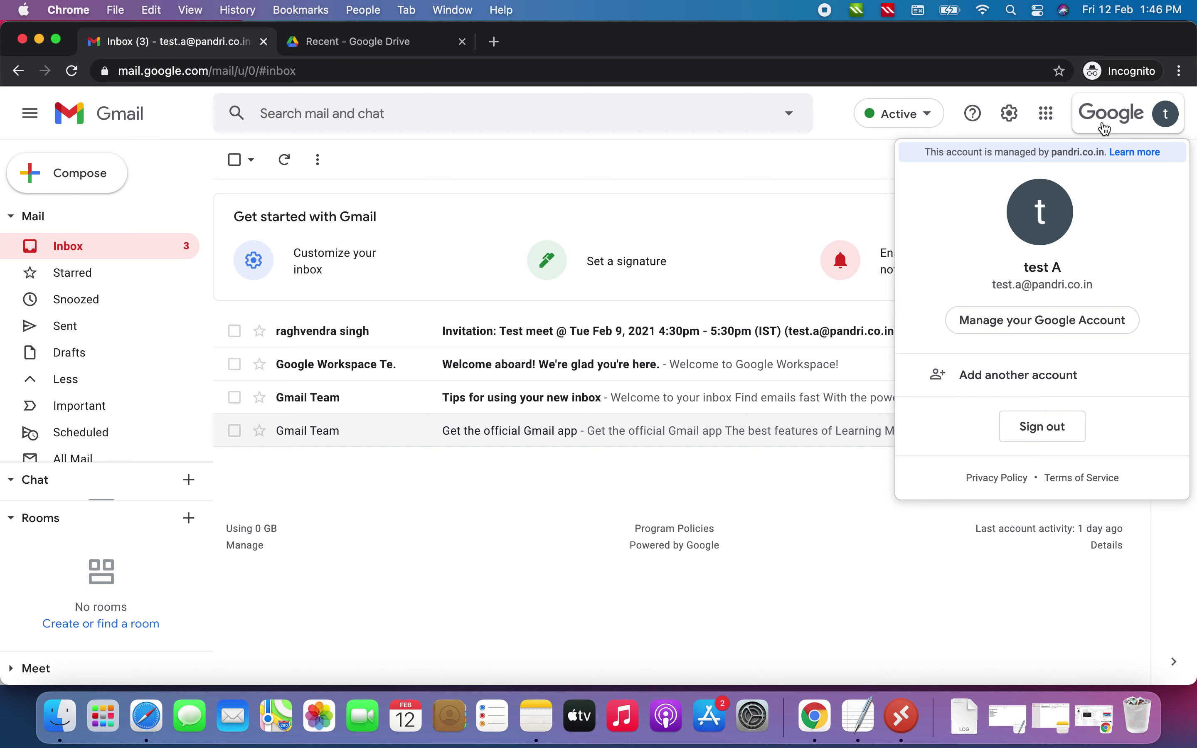
{"action": "left_click", "coordinate": [997, 375]}
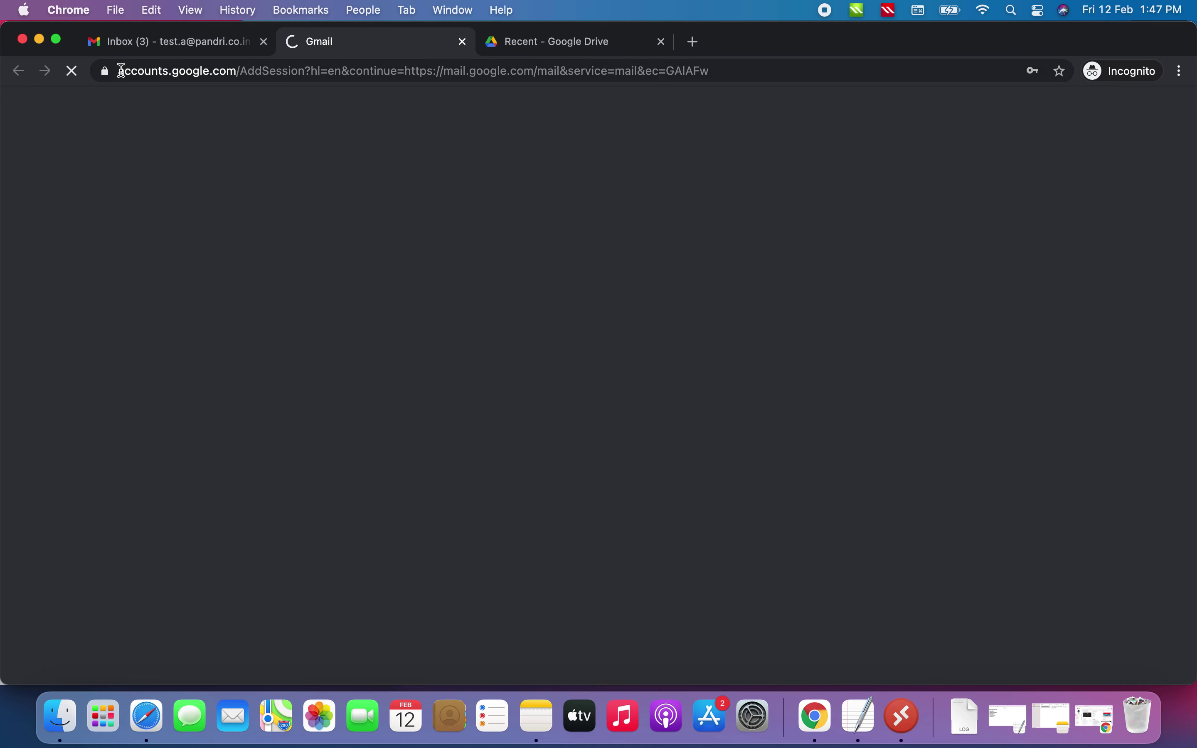
{"action": "left_click", "coordinate": [40, 43]}
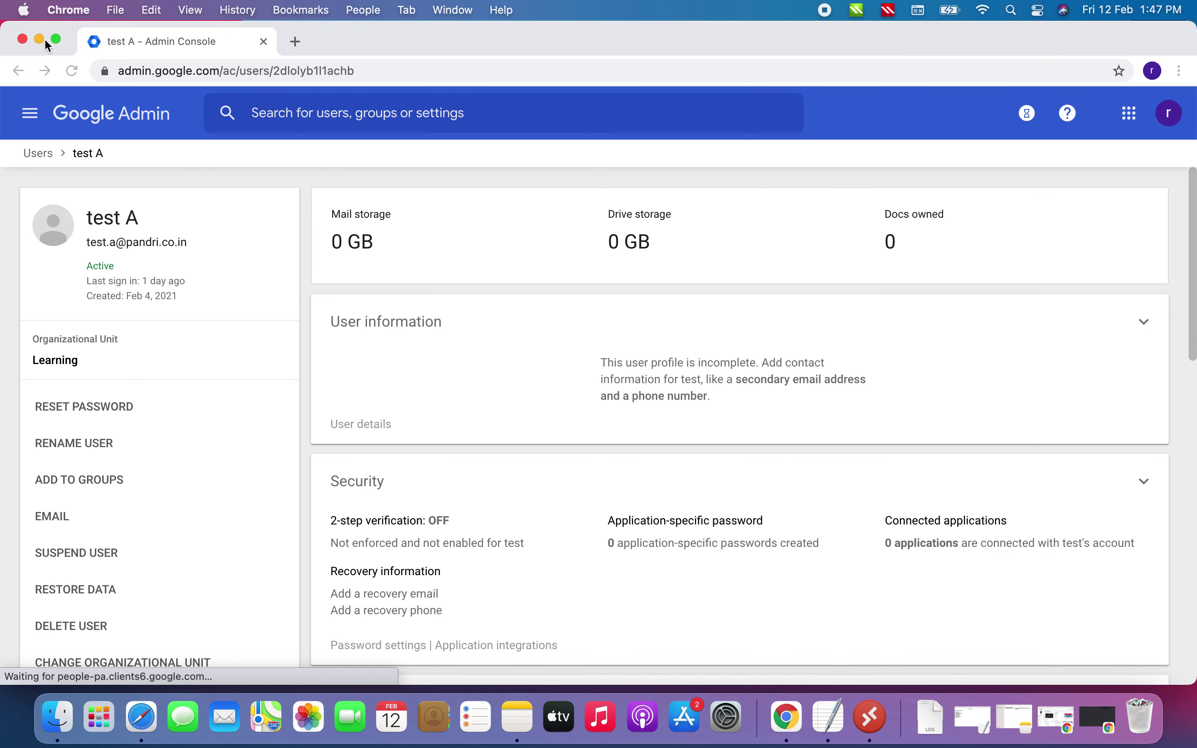
Open the administrator's Gmail inbox from the Google apps menu
{"action": "left_click", "coordinate": [1130, 114]}
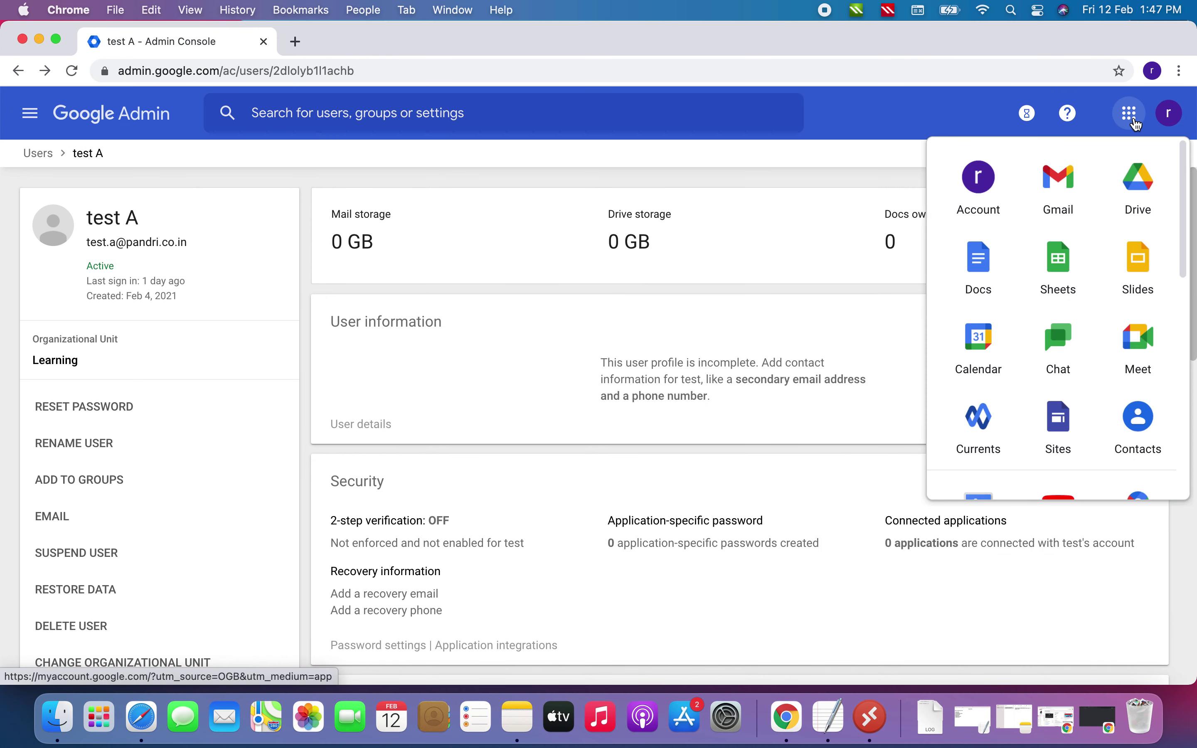
{"action": "left_click", "coordinate": [1061, 177]}
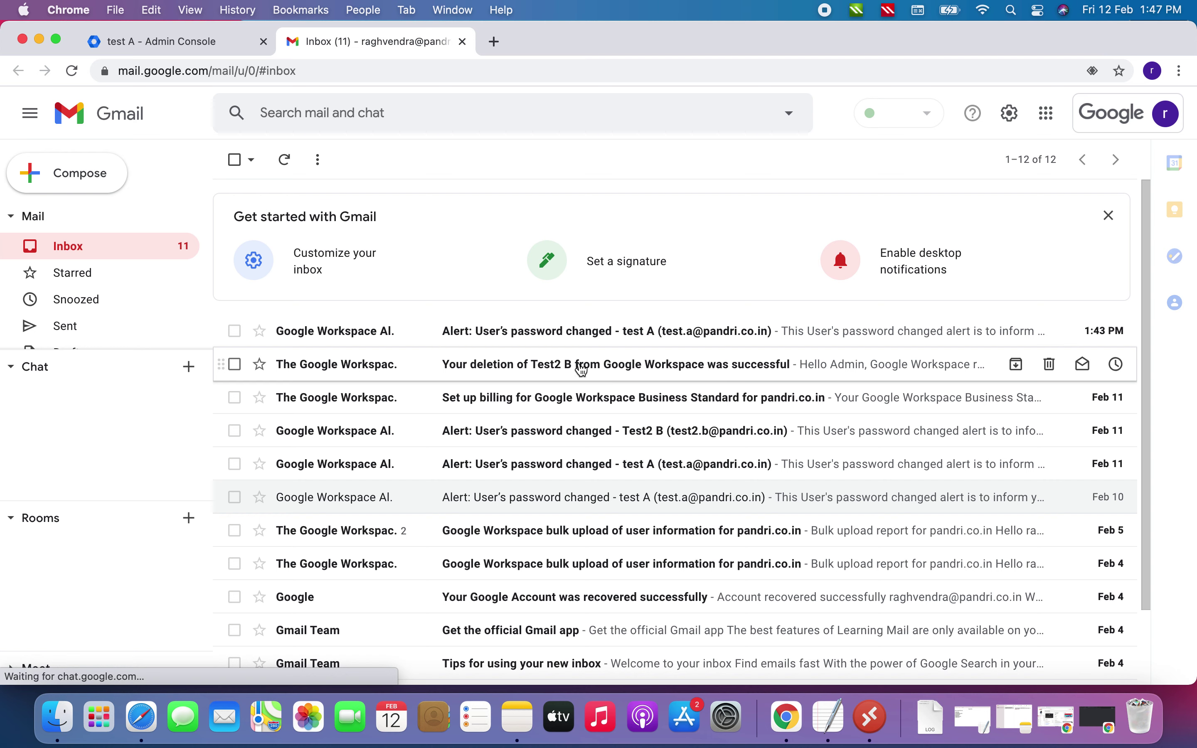
Read test A's password-changed alert, then open the 'Your deletion of Test2 B' email
{"action": "left_click", "coordinate": [528, 338]}
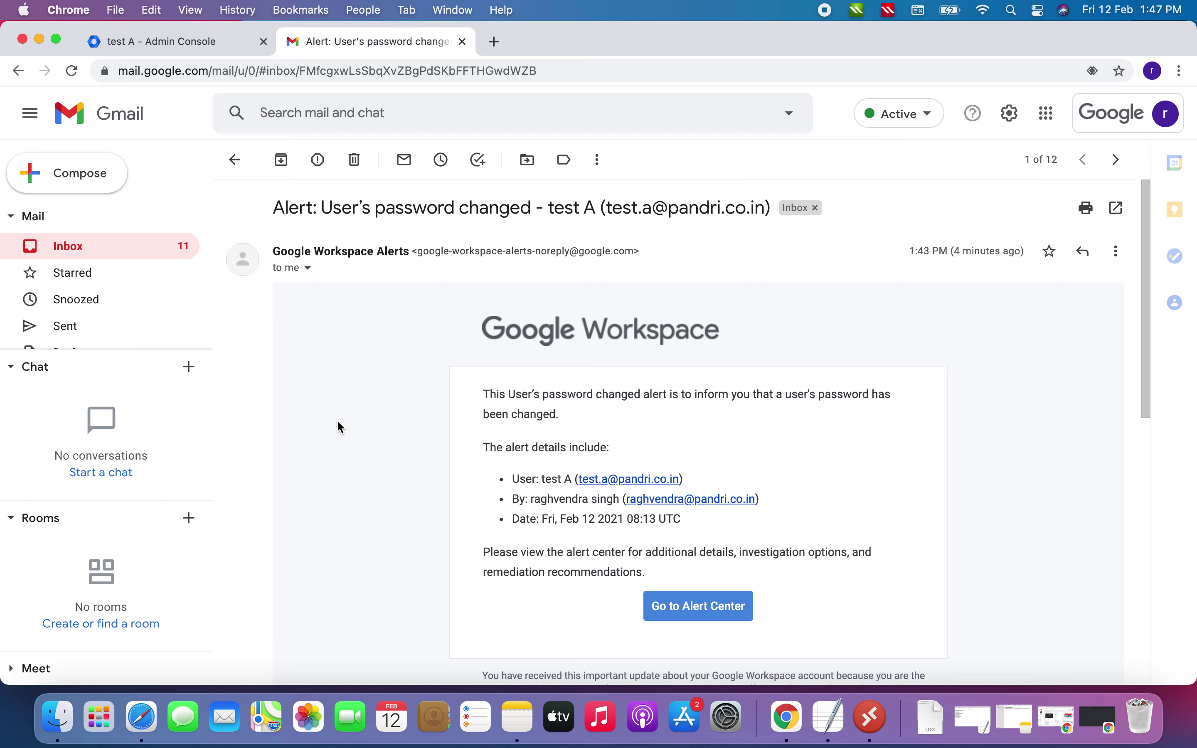
{"action": "key", "text": "u"}
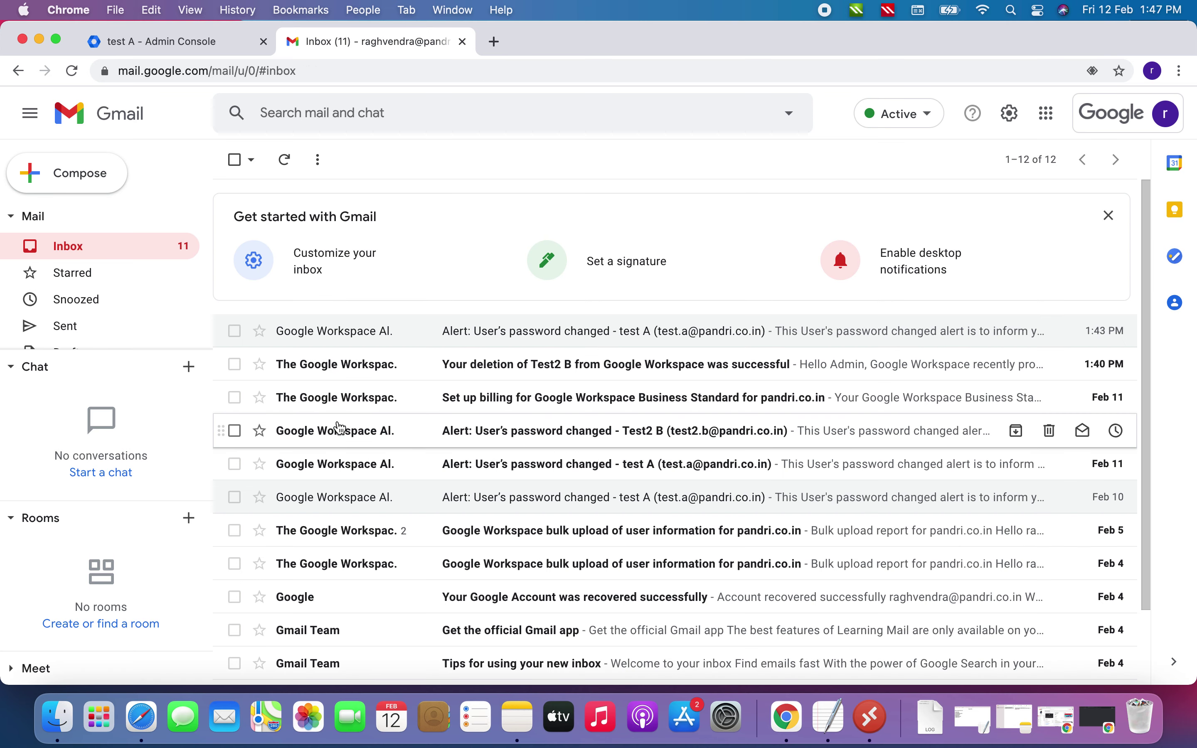
{"action": "left_click", "coordinate": [502, 366]}
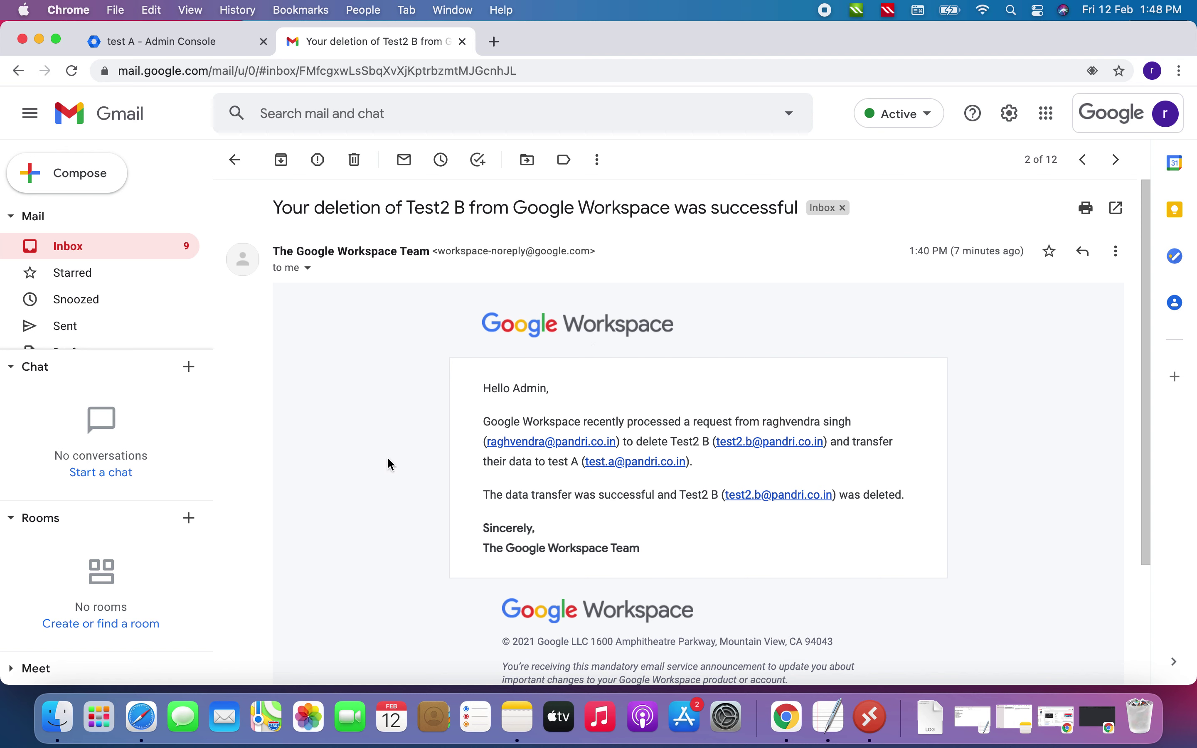
Restore the incognito window and launch Google Calendar for test A from Gmail
{"action": "left_click", "coordinate": [1101, 720]}
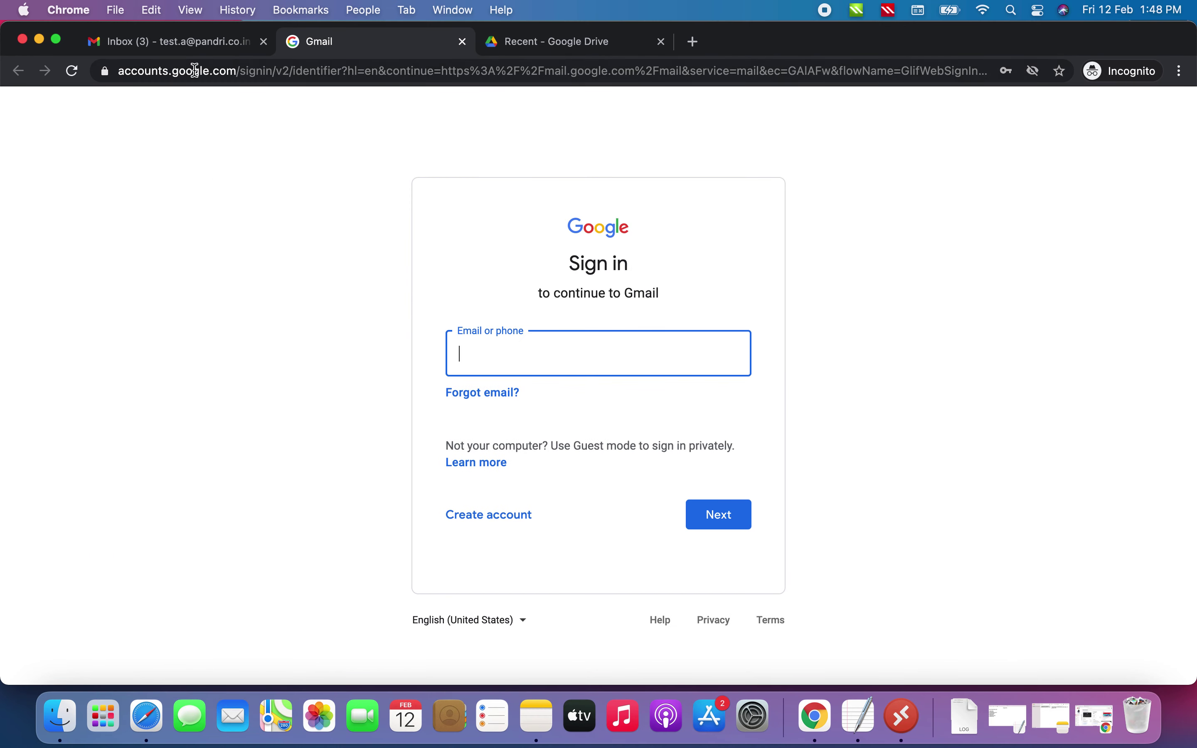
{"action": "left_click", "coordinate": [174, 43]}
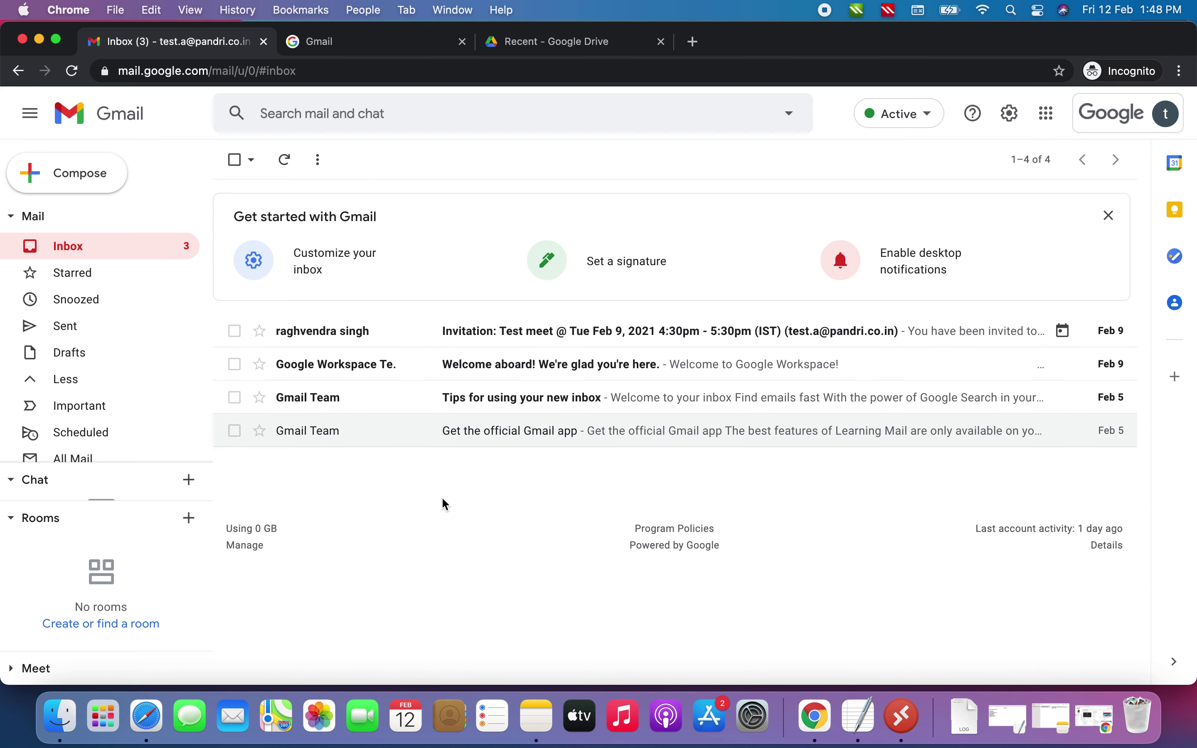
{"action": "left_click", "coordinate": [1049, 117]}
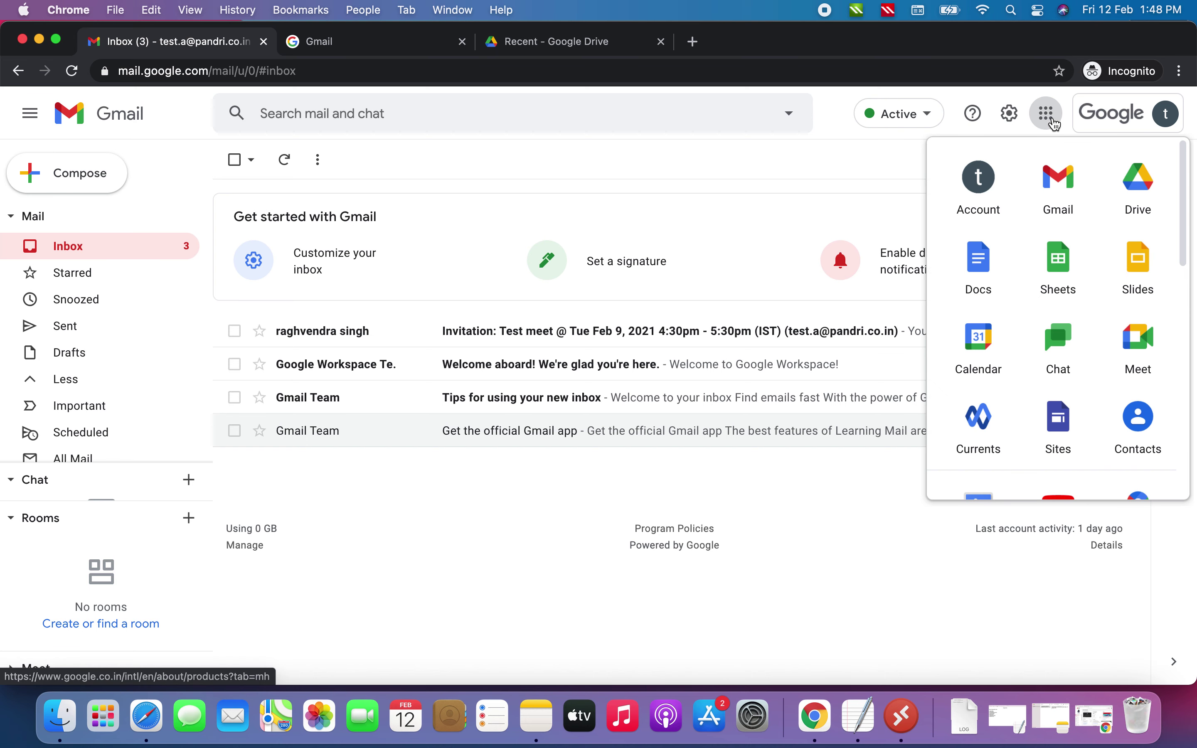
{"action": "left_click", "coordinate": [980, 340]}
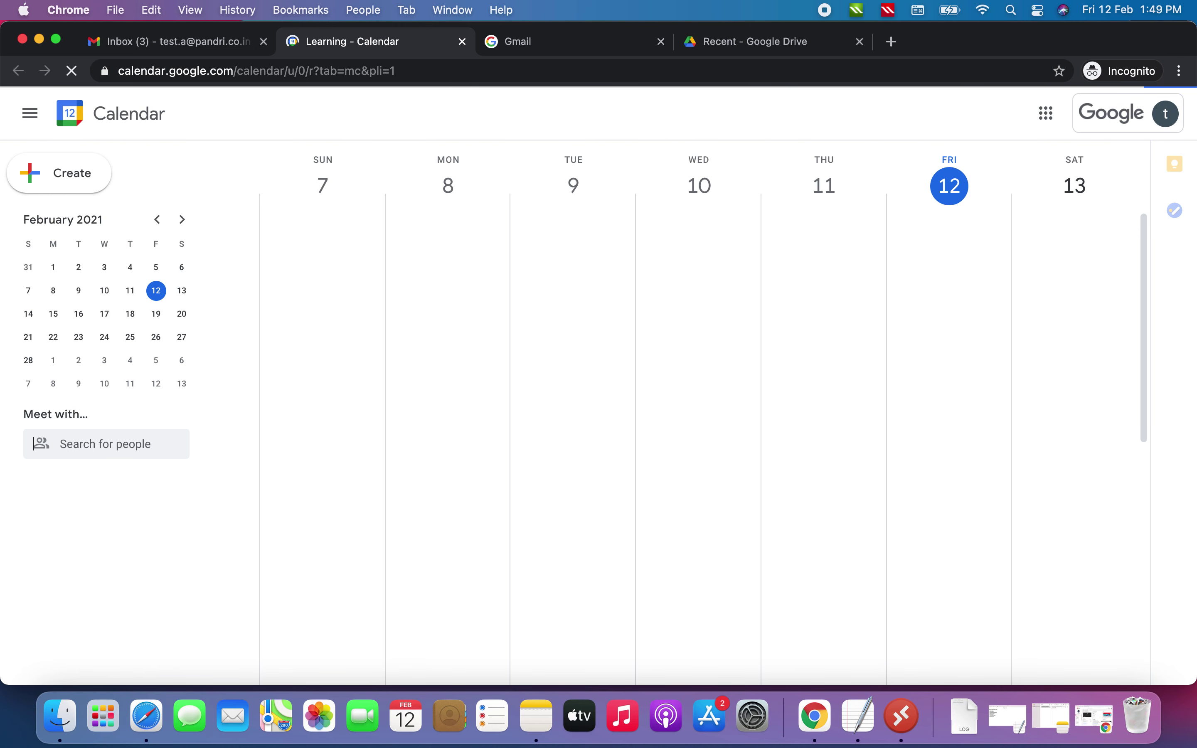
Dismiss the Calendar welcome and toggle the test2.b transferred calendar showing 'Test meet' on Tuesday
{"action": "left_click", "coordinate": [42, 443]}
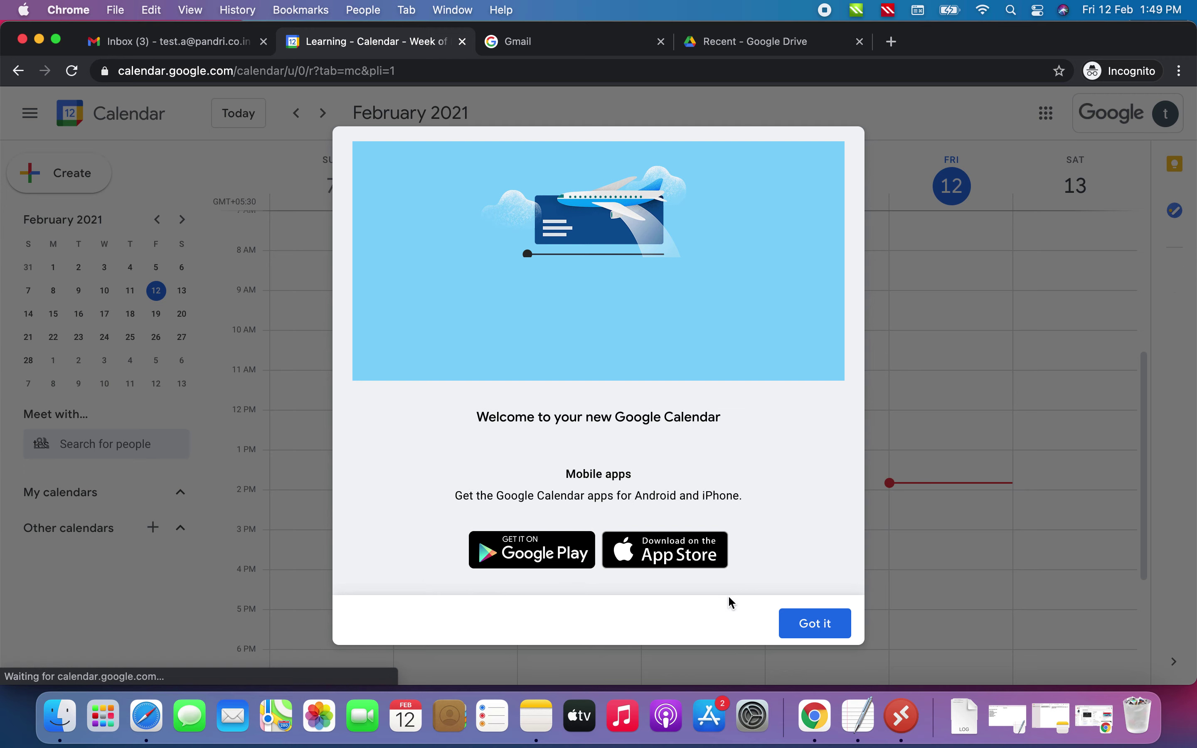
{"action": "left_click", "coordinate": [180, 576]}
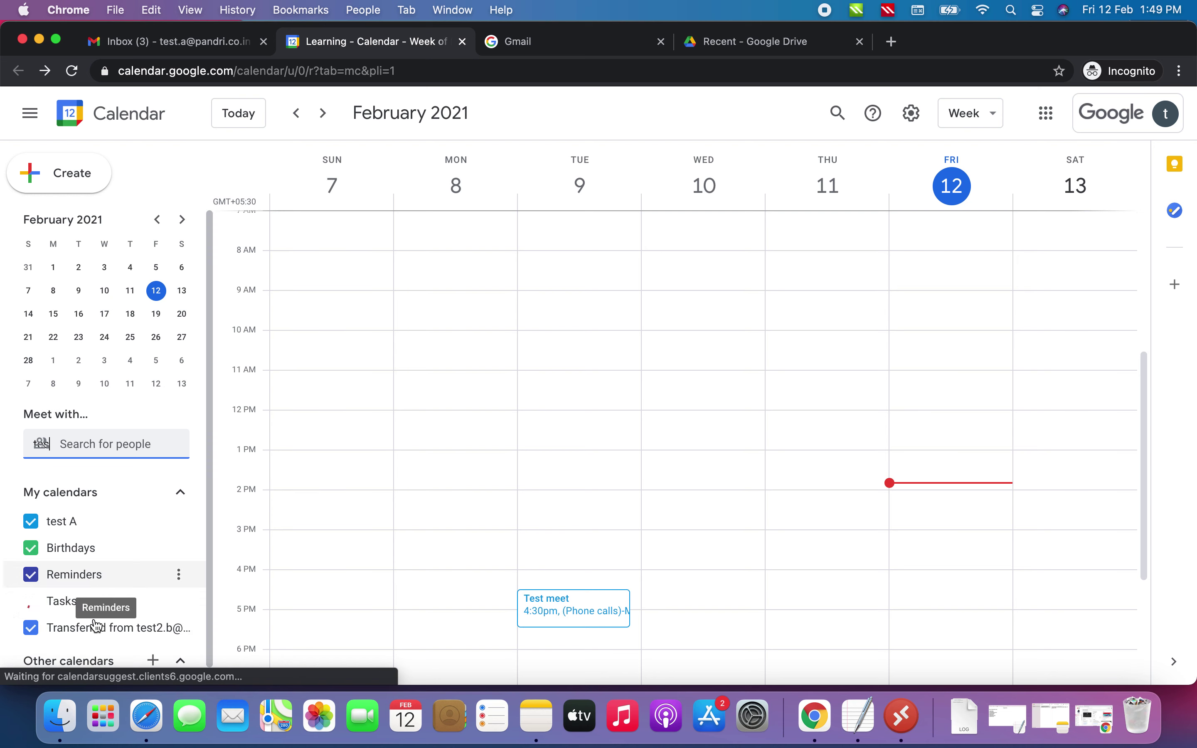
{"action": "left_click", "coordinate": [94, 636]}
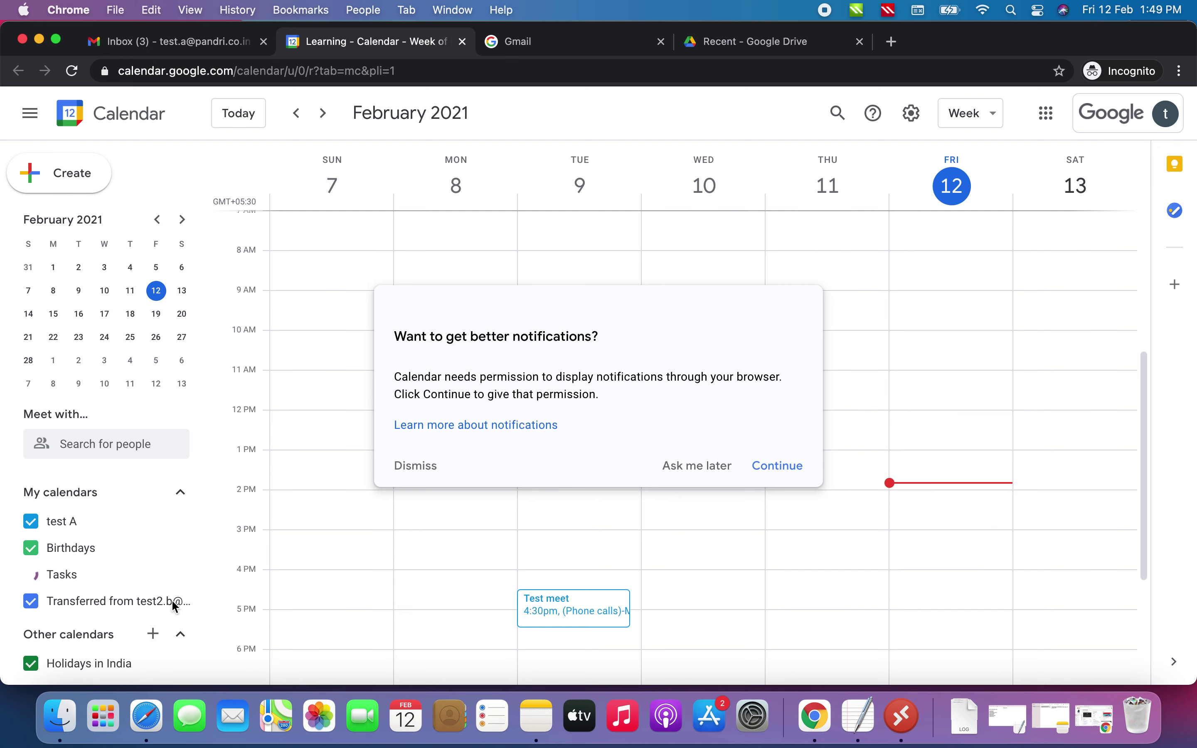
Return to test A's Drive and confirm My Drive is still empty with 0 bytes used
{"action": "left_click", "coordinate": [748, 50]}
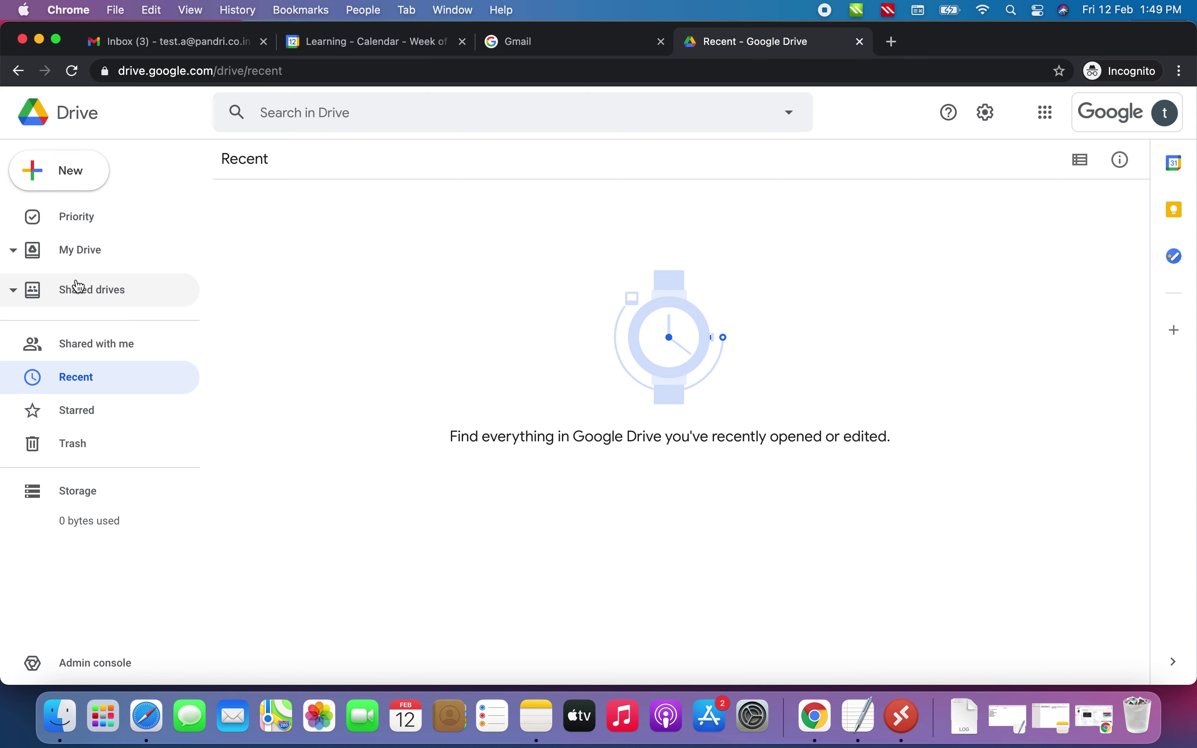
{"action": "left_click", "coordinate": [14, 252]}
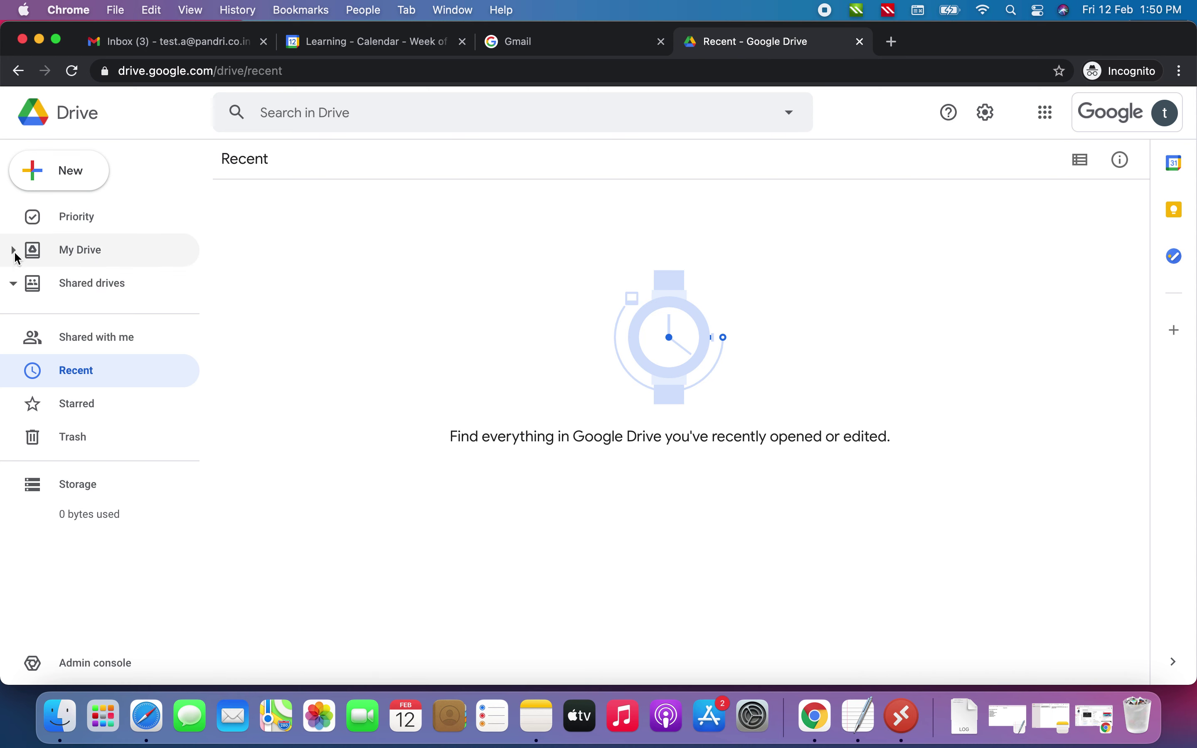
{"action": "left_click", "coordinate": [92, 255]}
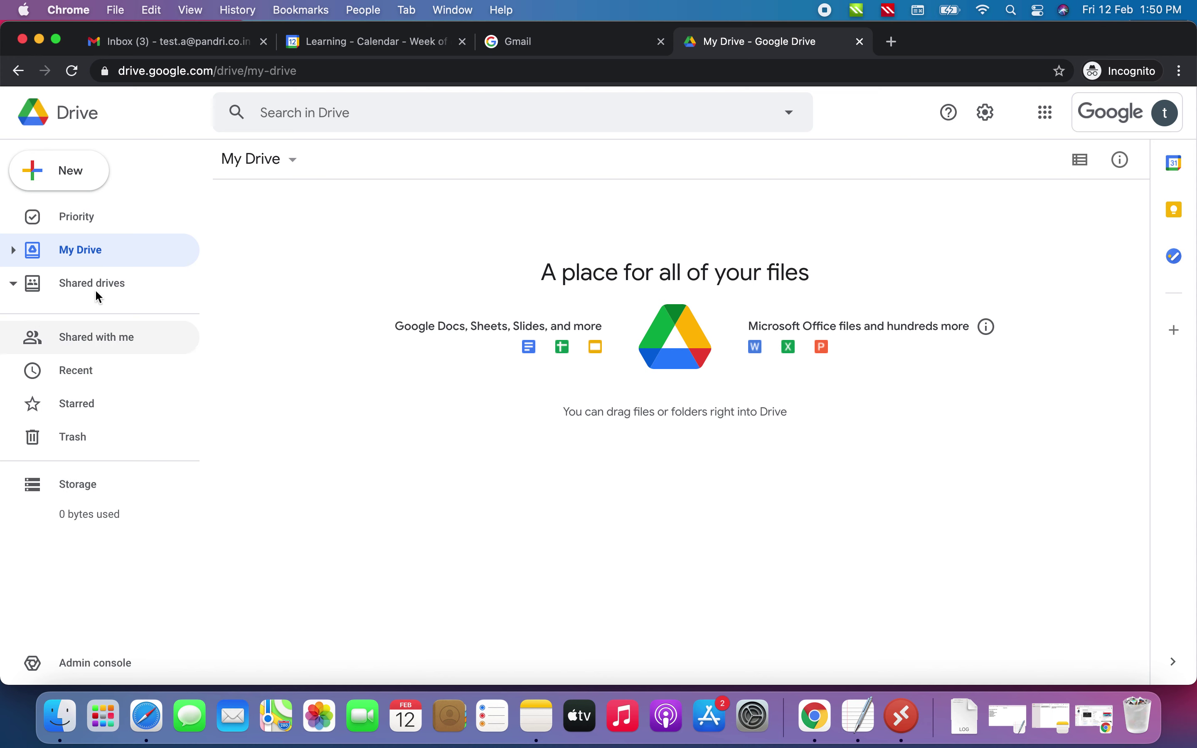
{"action": "left_click", "coordinate": [14, 251]}
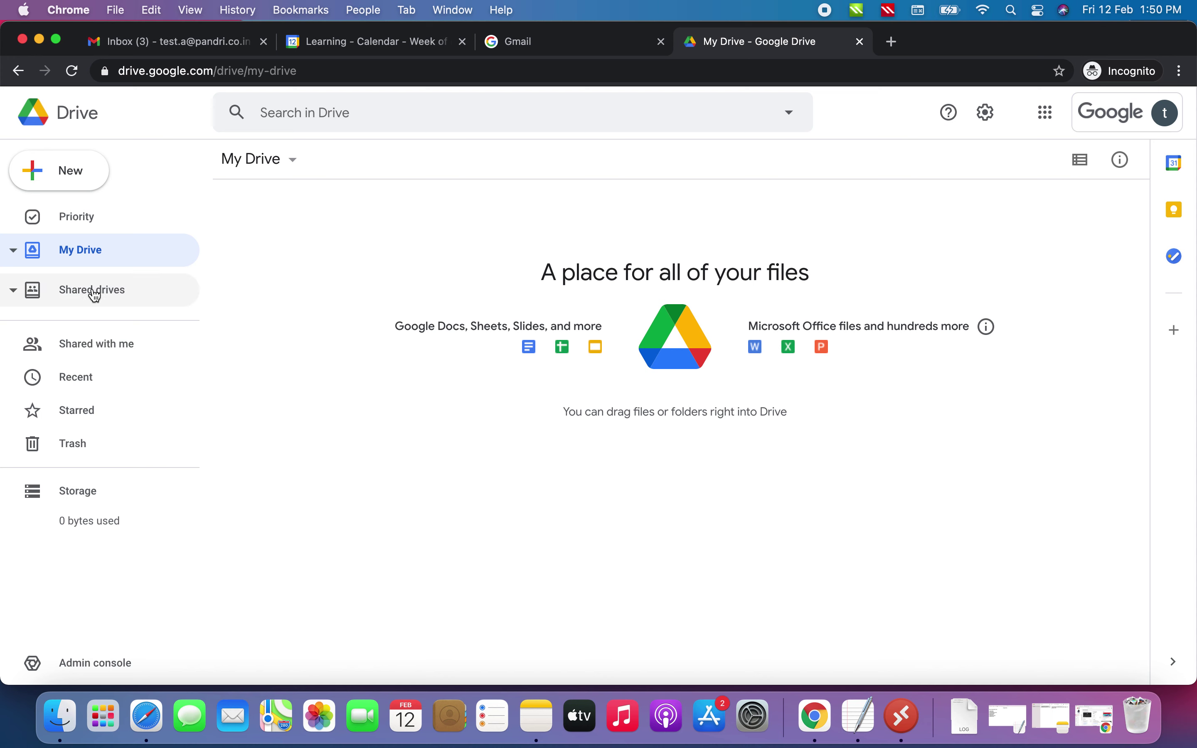